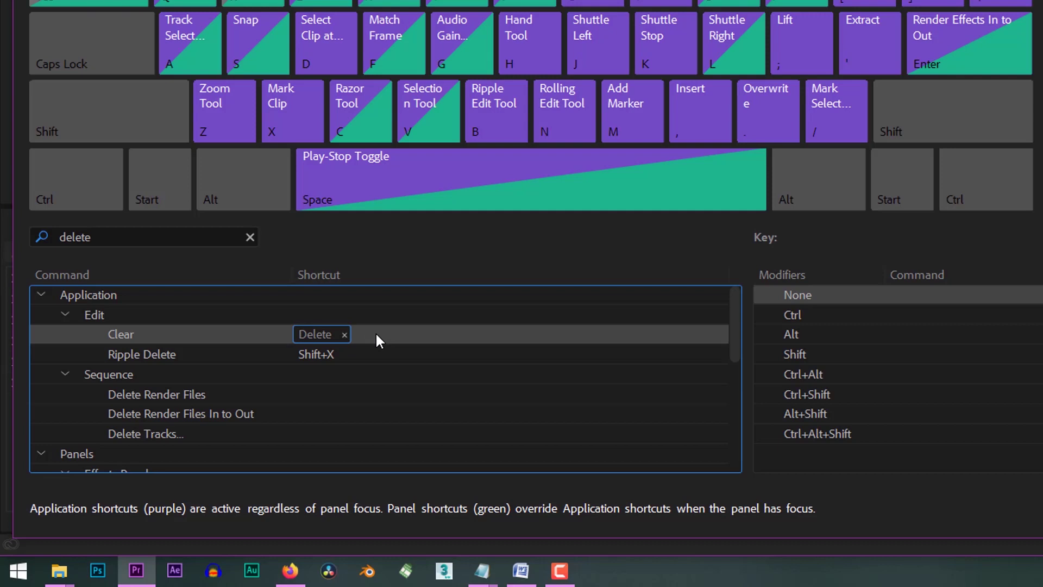
Step: Assign Shift+C as an additional keyboard shortcut for the Clear command
{"action": "left_click", "coordinate": [376, 334]}
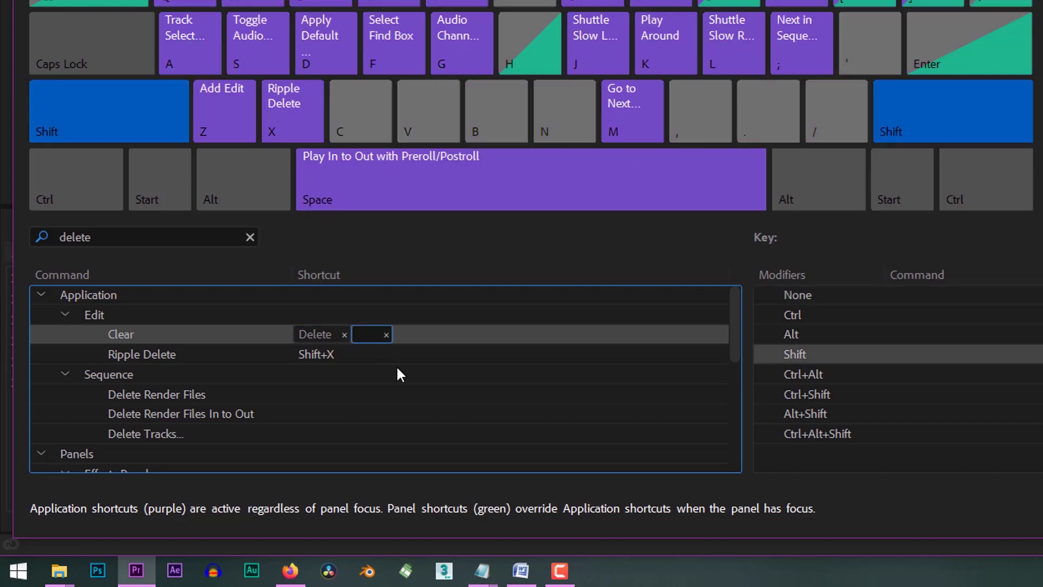
{"action": "key", "text": "shift+c"}
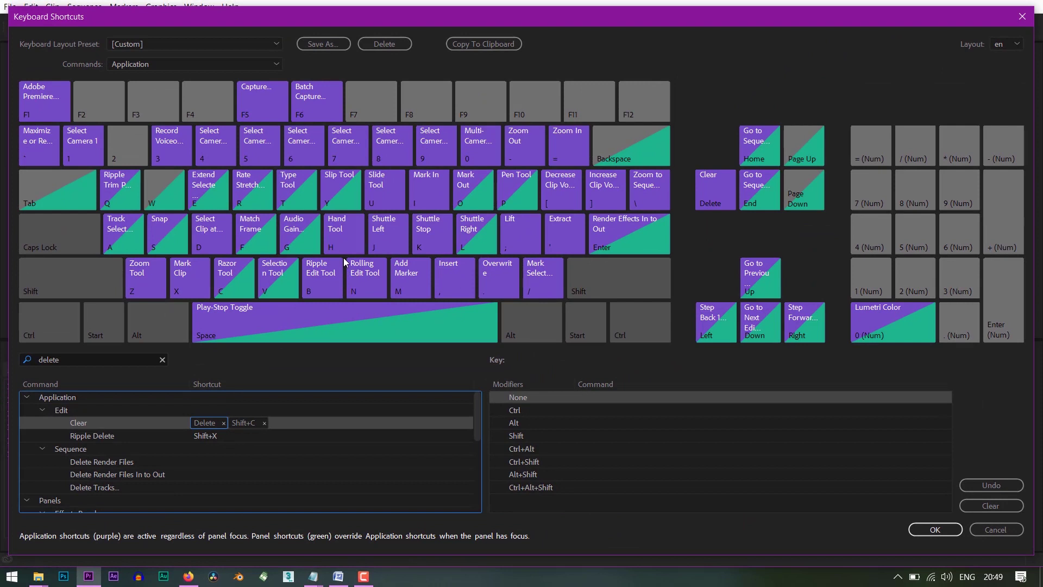
Step: Find the Add Edit command in the shortcut list and assign it the shortcut Shift+Z
{"action": "left_click", "coordinate": [116, 360]}
{"action": "key", "text": "ctrl+a"}
{"action": "key", "text": "BackSpace"}
{"action": "type", "text": "add e"}
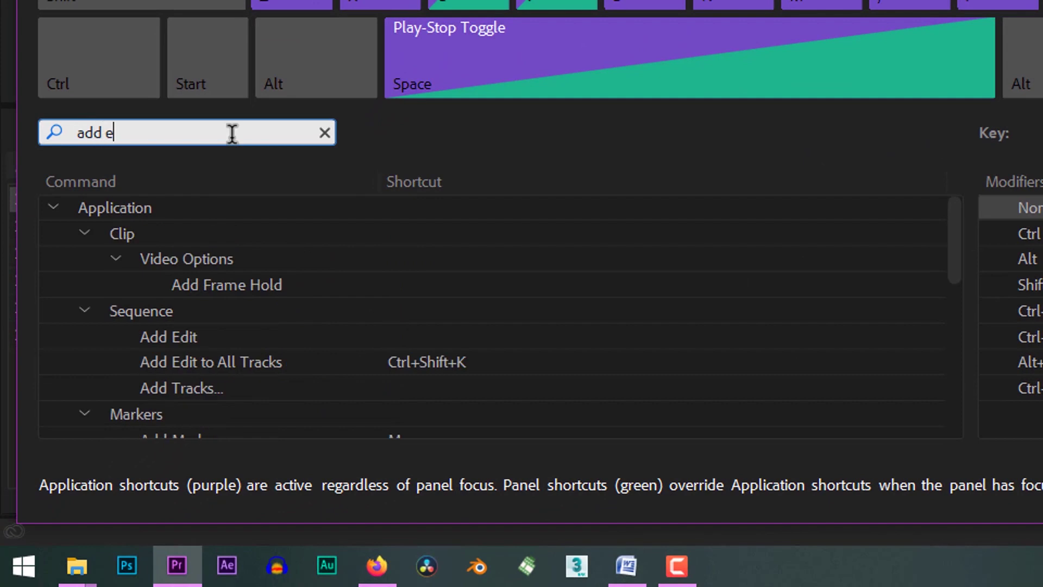
{"action": "type", "text": "dit"}
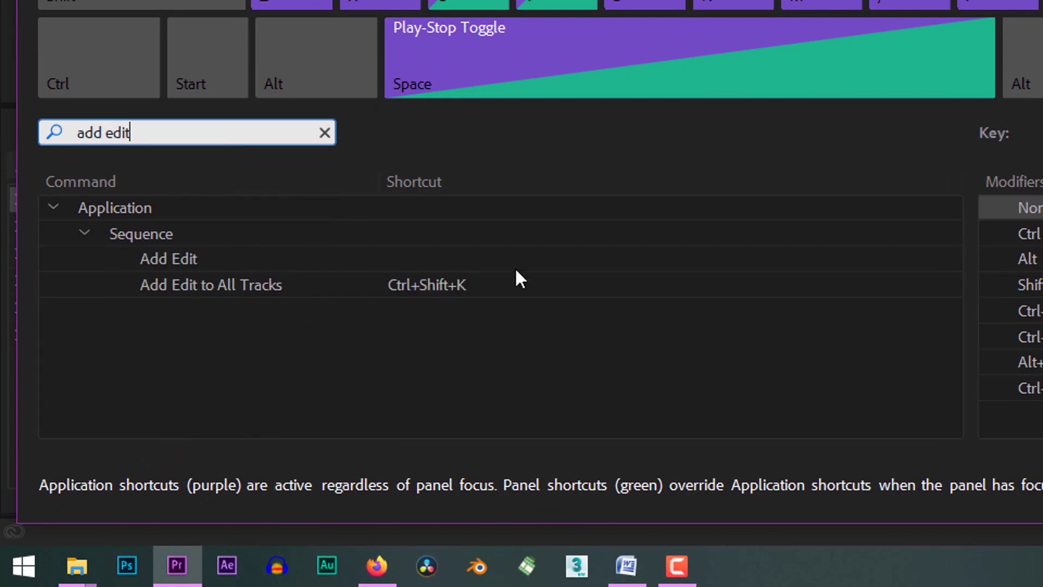
{"action": "left_click", "coordinate": [410, 263]}
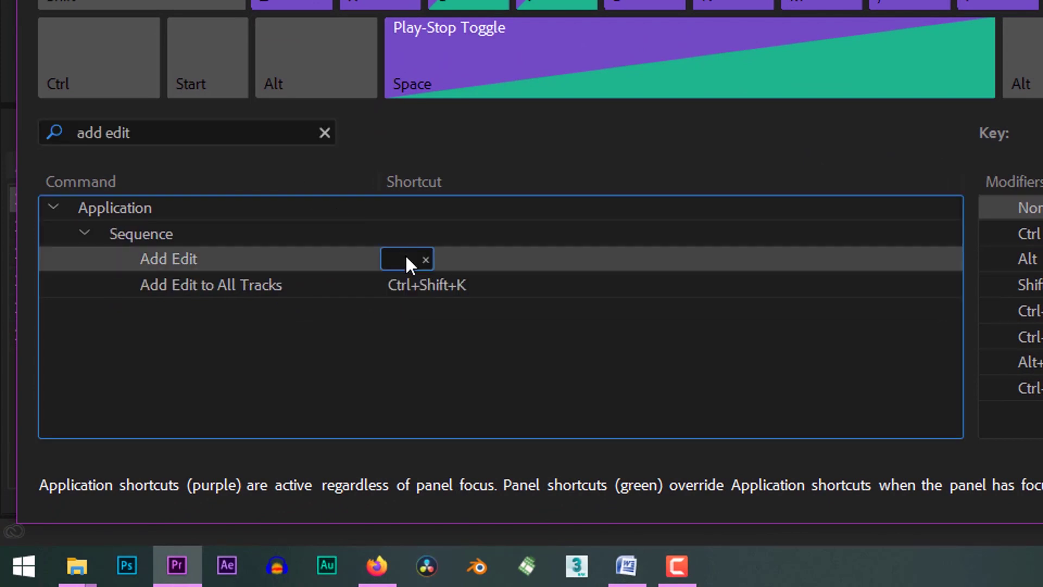
{"action": "key", "text": "shift+z"}
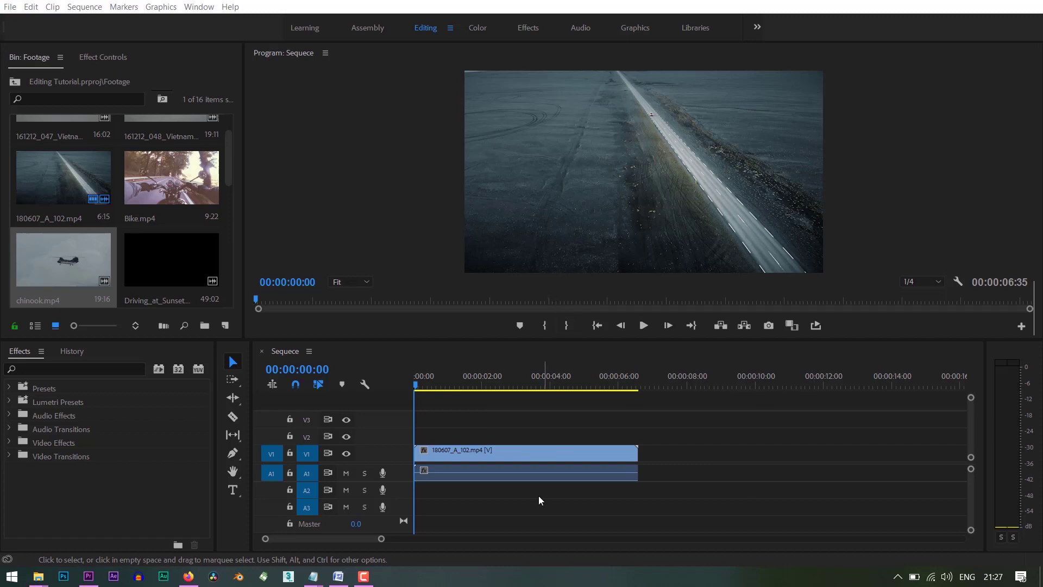
Step: Rename the sequence in the Sequence bin as "Editing Tutorial" and save the project
{"action": "left_click", "coordinate": [513, 448]}
{"action": "key", "text": "ctrl+s"}
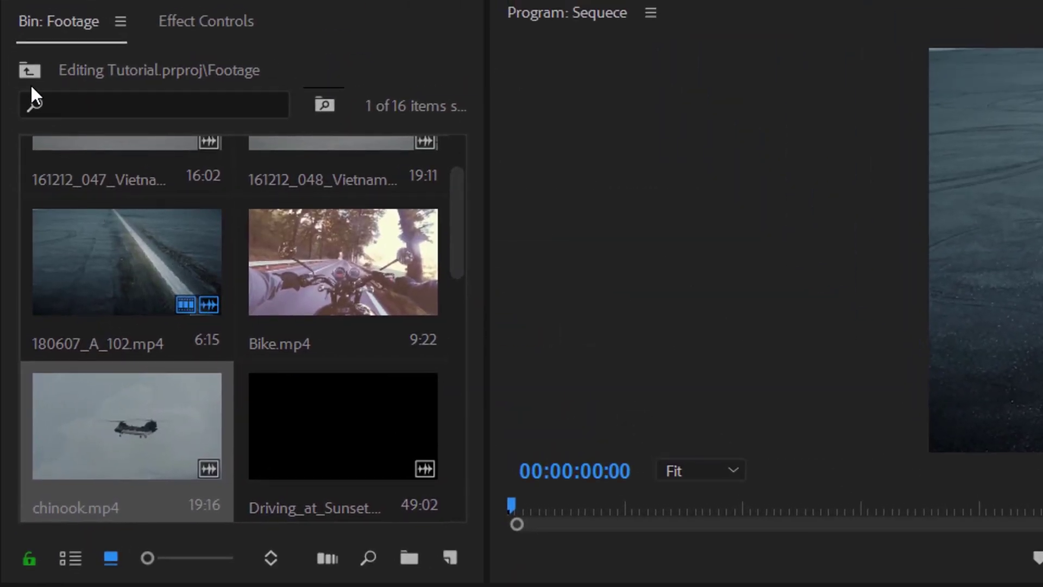
{"action": "left_click", "coordinate": [28, 70]}
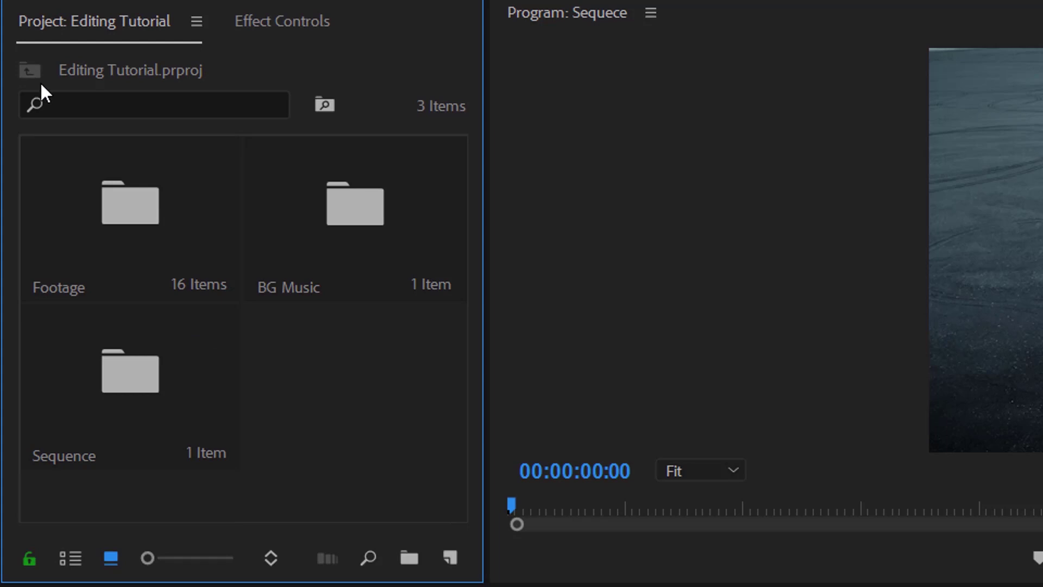
{"action": "double_click", "coordinate": [126, 406], "text": "ctrl"}
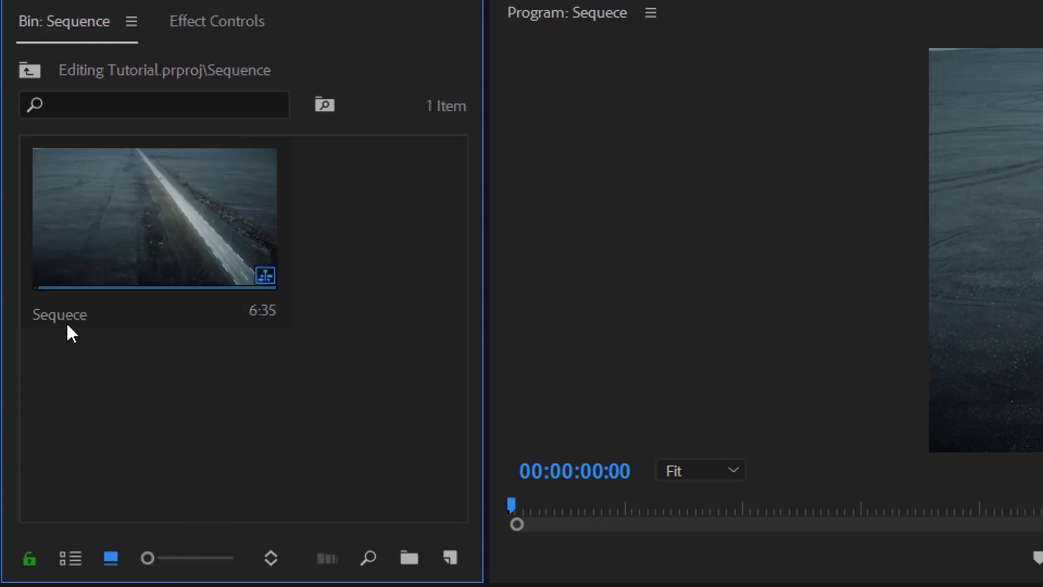
{"action": "key", "text": "Tab"}
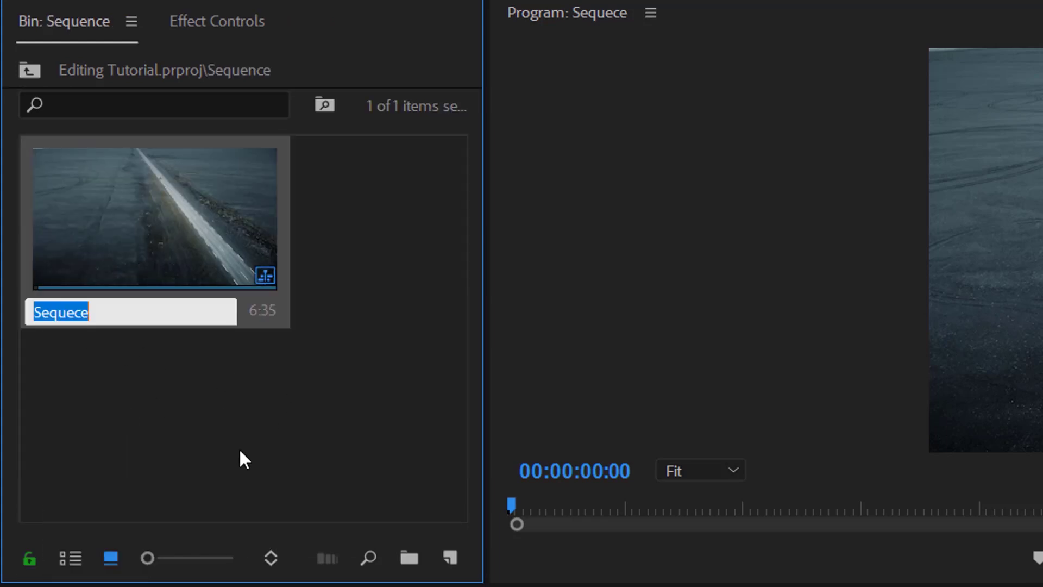
{"action": "type", "text": "Editing "}
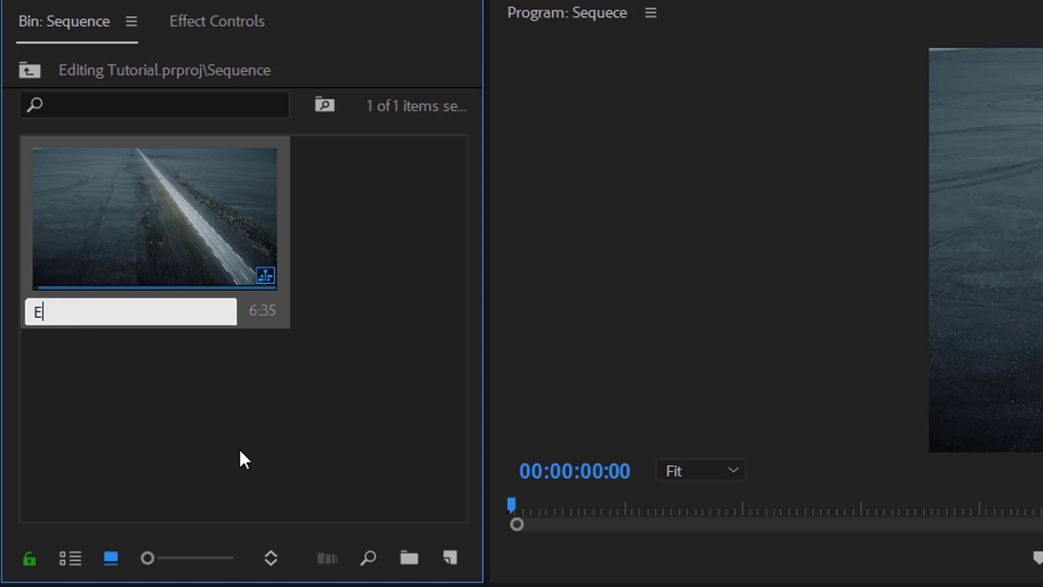
{"action": "type", "text": "Tutorial"}
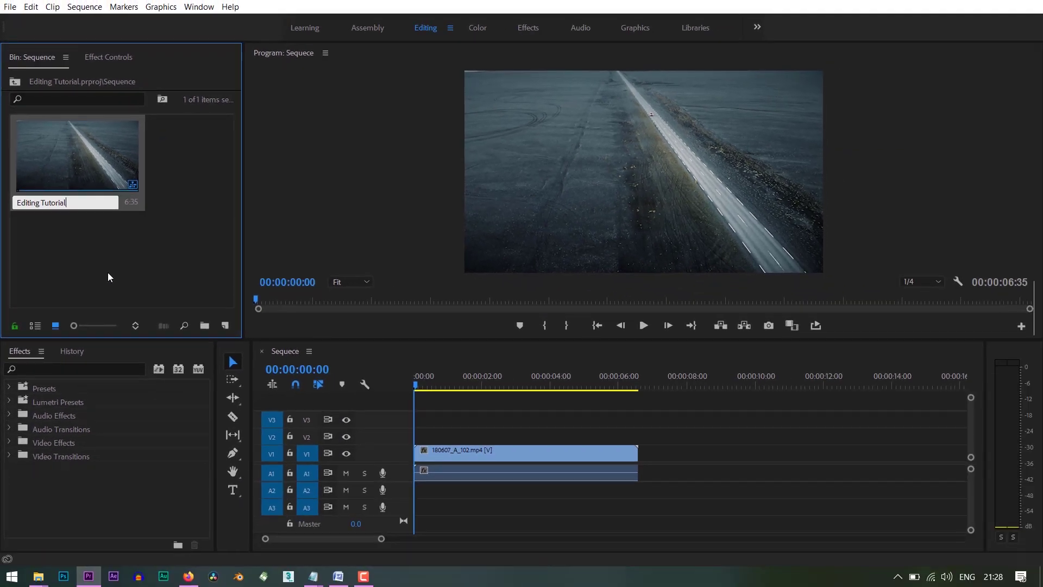
{"action": "left_click", "coordinate": [106, 262]}
{"action": "key", "text": "ctrl+s"}
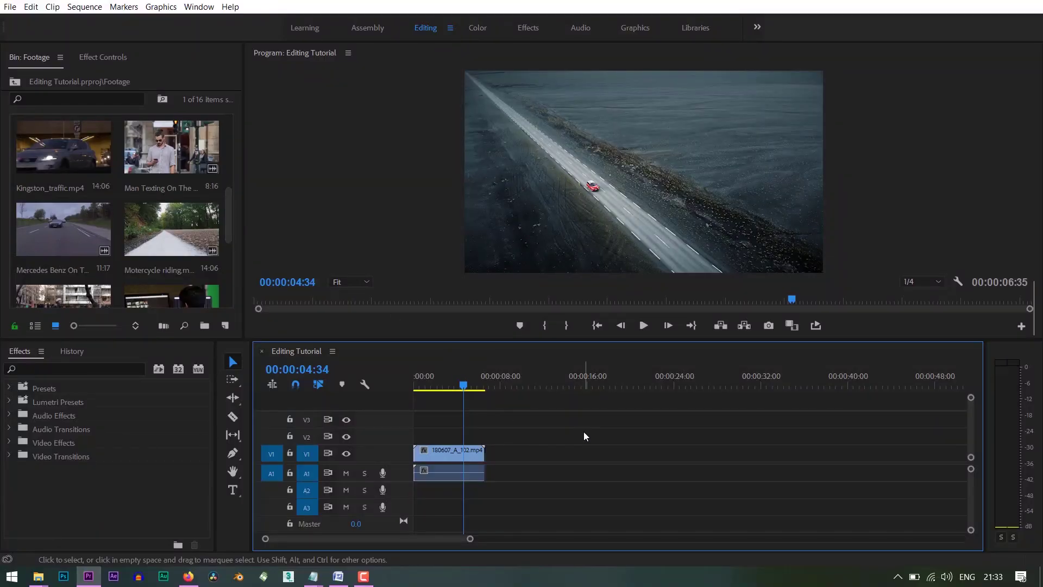
Step: Insert the Motercycle riding.mp4 clip at the very start of the sequence, ahead of 180607_A_102.mp4
{"action": "key", "text": "Home"}
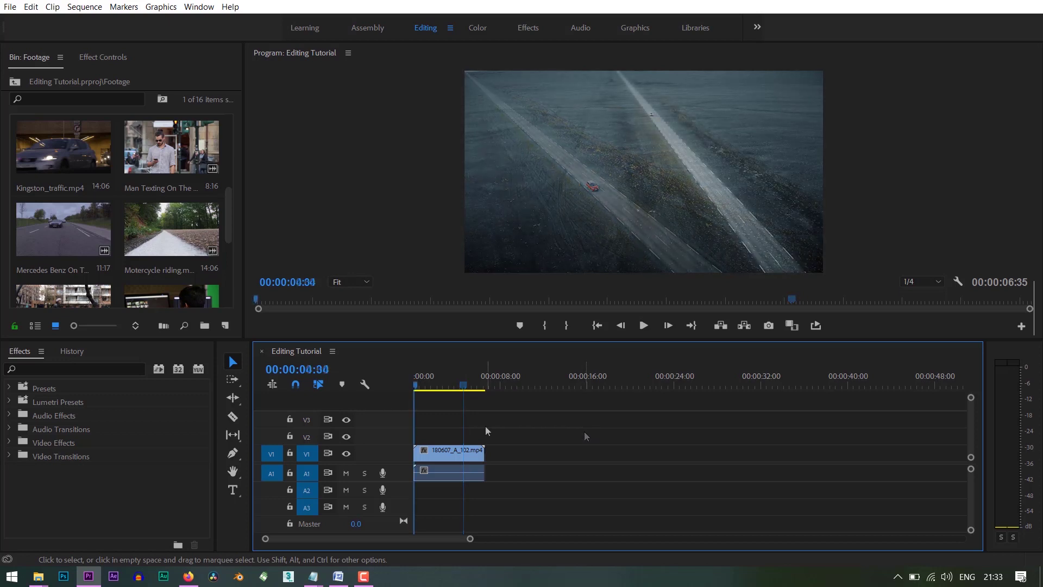
{"action": "left_click", "coordinate": [170, 227]}
{"action": "key", "text": "comma"}
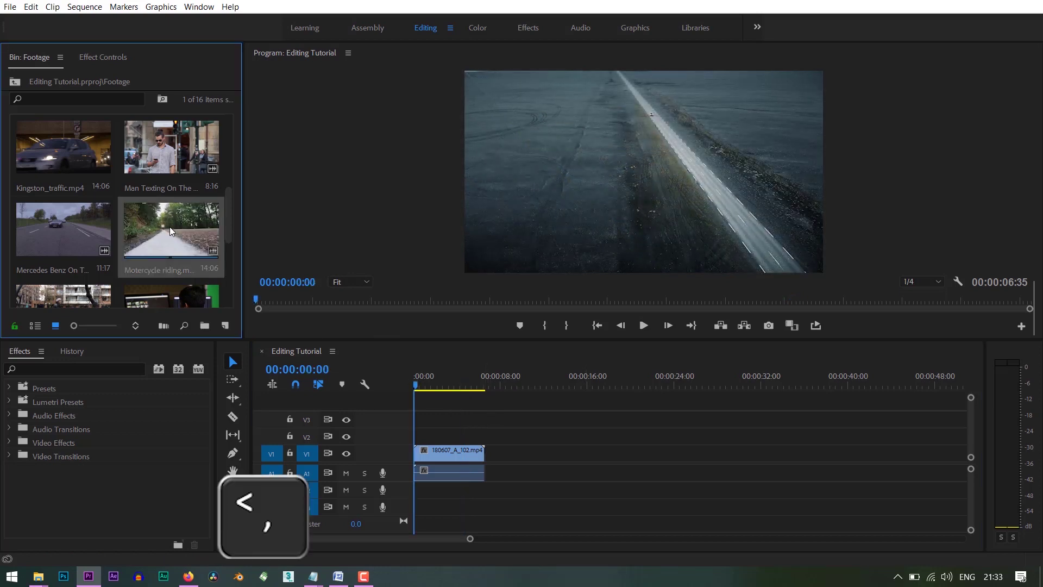
Step: Jump to the end of the last clip in the sequence and insert Mercedes Benz On The Road.mp4 there
{"action": "left_click", "coordinate": [596, 404]}
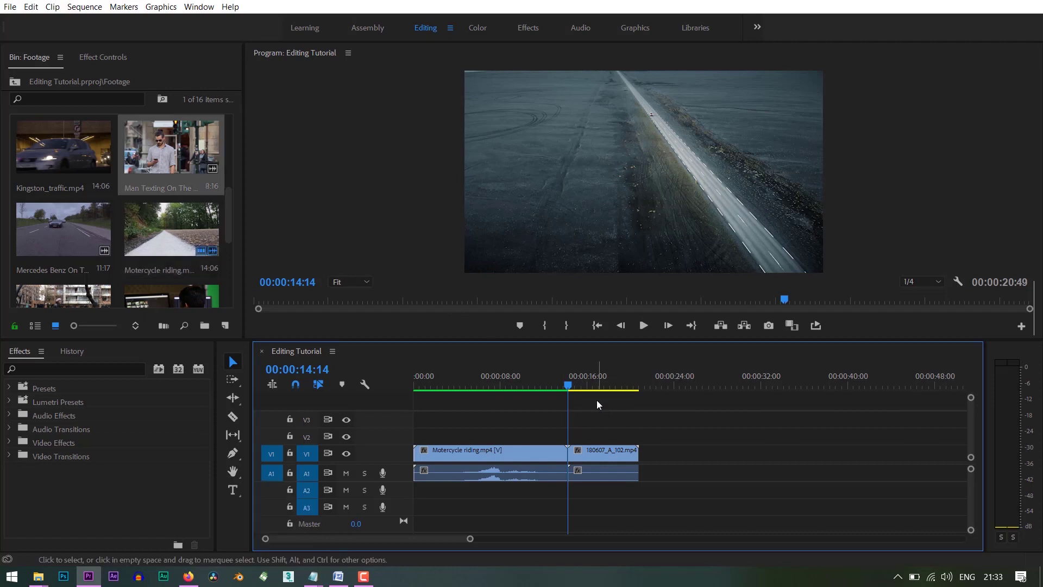
{"action": "key", "text": "Up"}
{"action": "key", "text": "Down"}
{"action": "key", "text": "Down"}
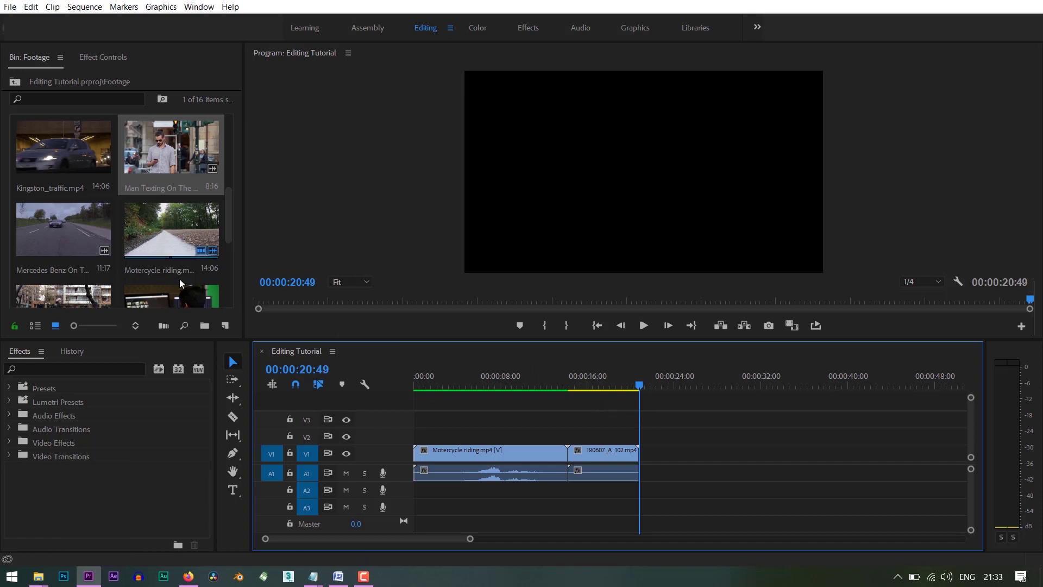
{"action": "left_click", "coordinate": [53, 217]}
{"action": "key", "text": "comma"}
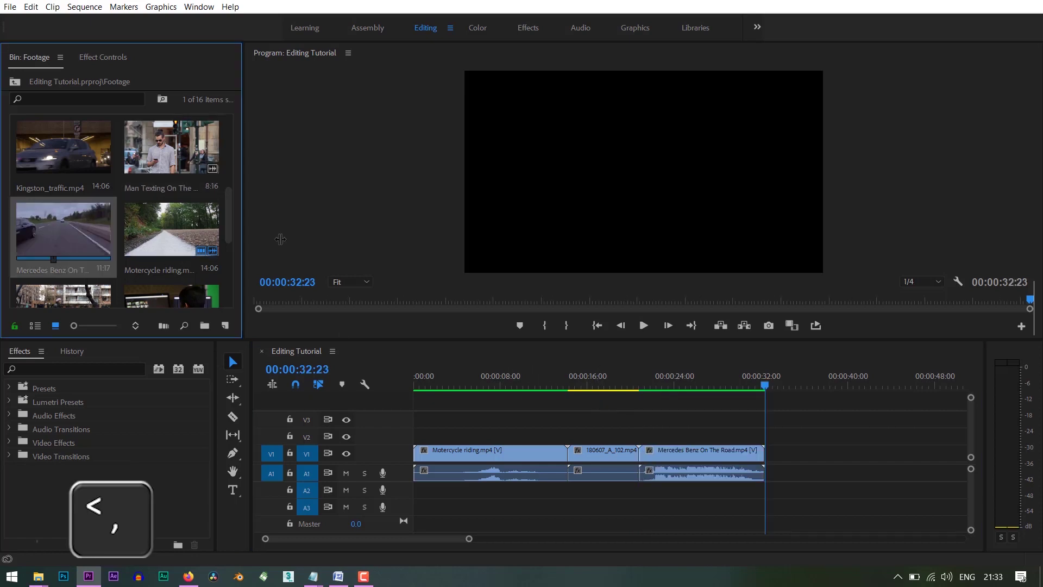
Step: Insert Kingston_traffic.mp4 at the cut between Motercycle riding.mp4 and 180607_A_102.mp4
{"action": "left_click", "coordinate": [747, 363]}
{"action": "key", "text": "Up"}
{"action": "key", "text": "Up"}
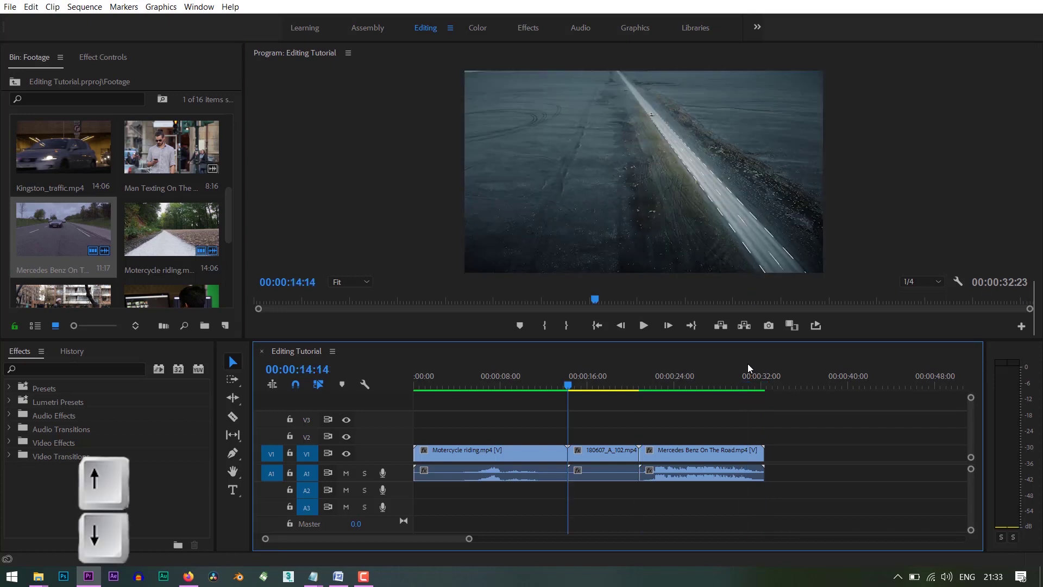
{"action": "left_click", "coordinate": [64, 146]}
{"action": "key", "text": "comma"}
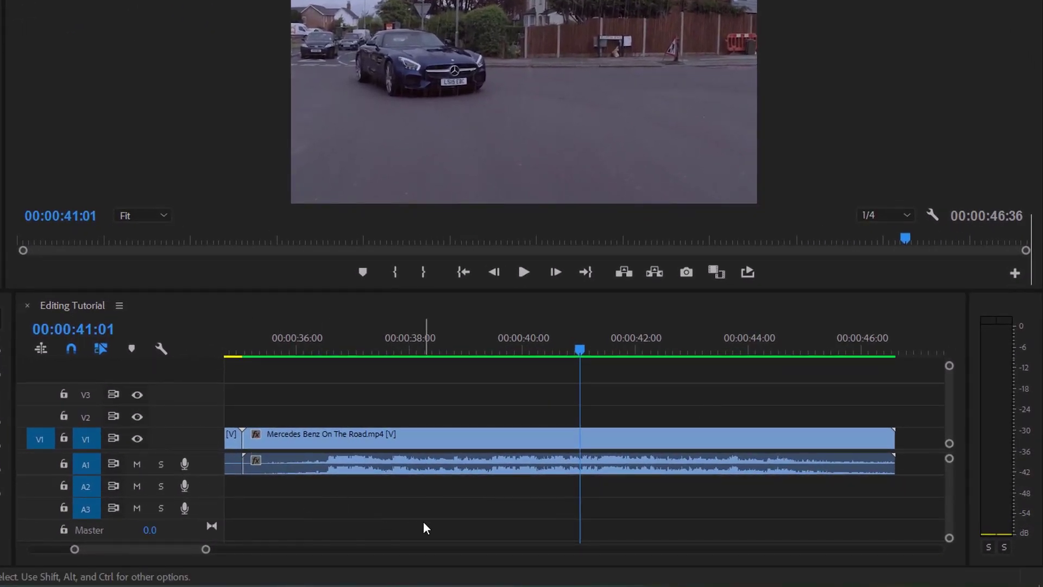
Step: Examine the timeline at different zoom levels, from the whole sequence down to single frames around the playhead
{"action": "key", "text": "backslash"}
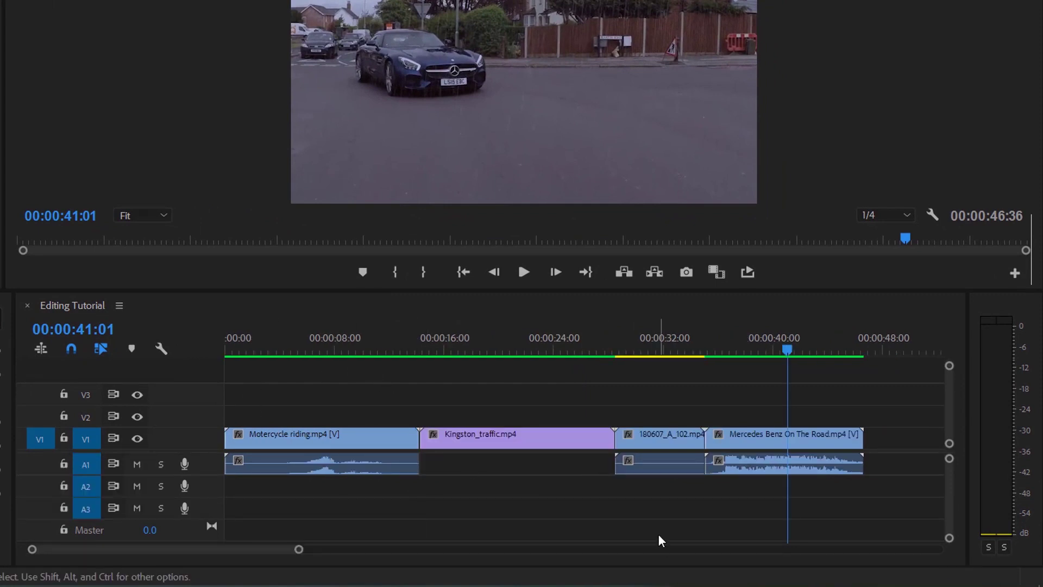
{"action": "key", "text": "equal"}
{"action": "key", "text": "equal"}
{"action": "key", "text": "equal"}
{"action": "key", "text": "equal"}
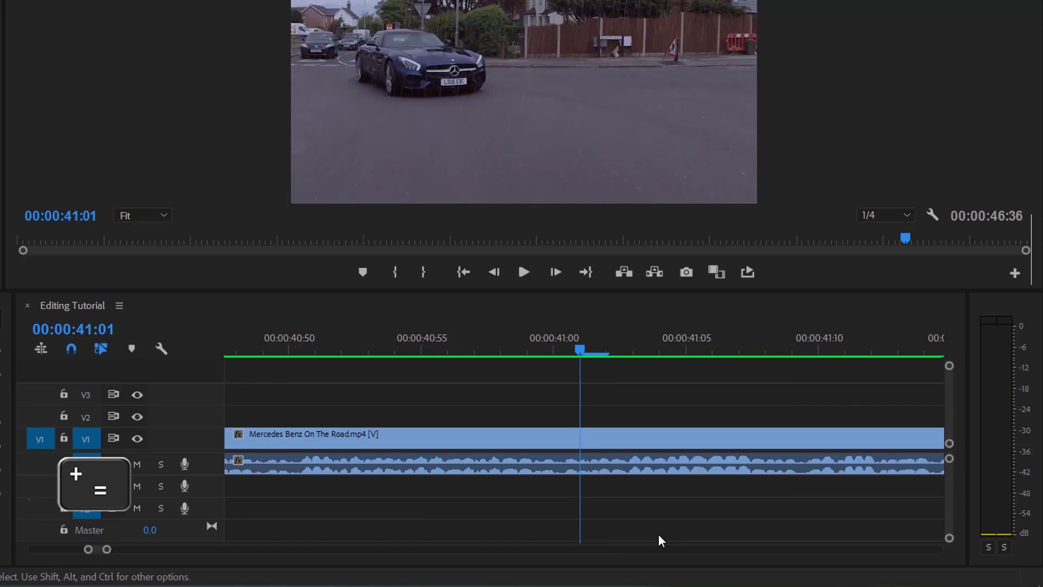
{"action": "key", "text": "minus"}
{"action": "key", "text": "minus"}
{"action": "key", "text": "minus"}
{"action": "key", "text": "minus"}
{"action": "key", "text": "minus"}
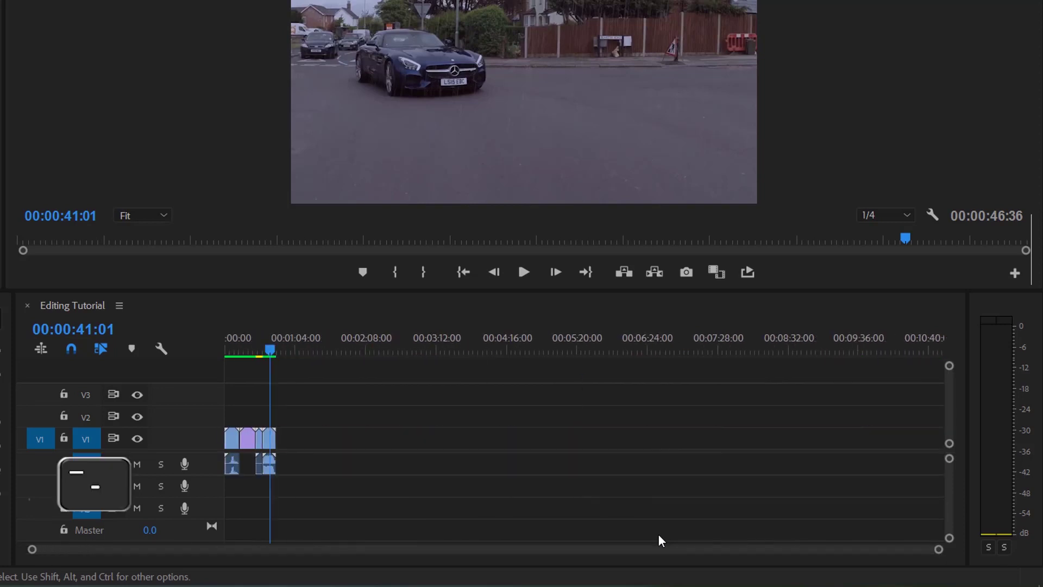
{"action": "scroll", "coordinate": [503, 507], "scroll_direction": "up", "scroll_amount": 6}
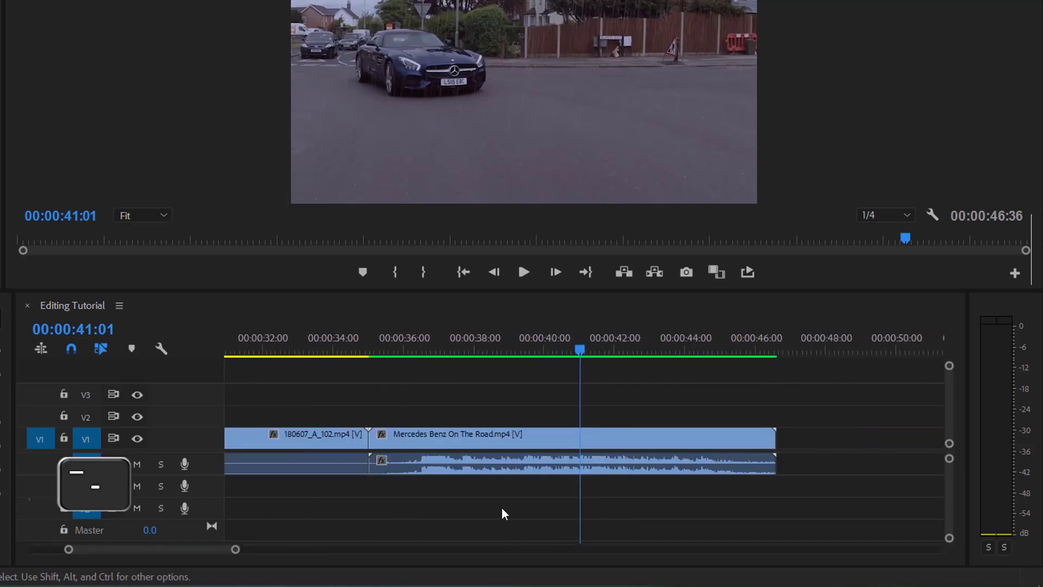
{"action": "scroll", "coordinate": [501, 507], "scroll_direction": "down", "scroll_amount": 5}
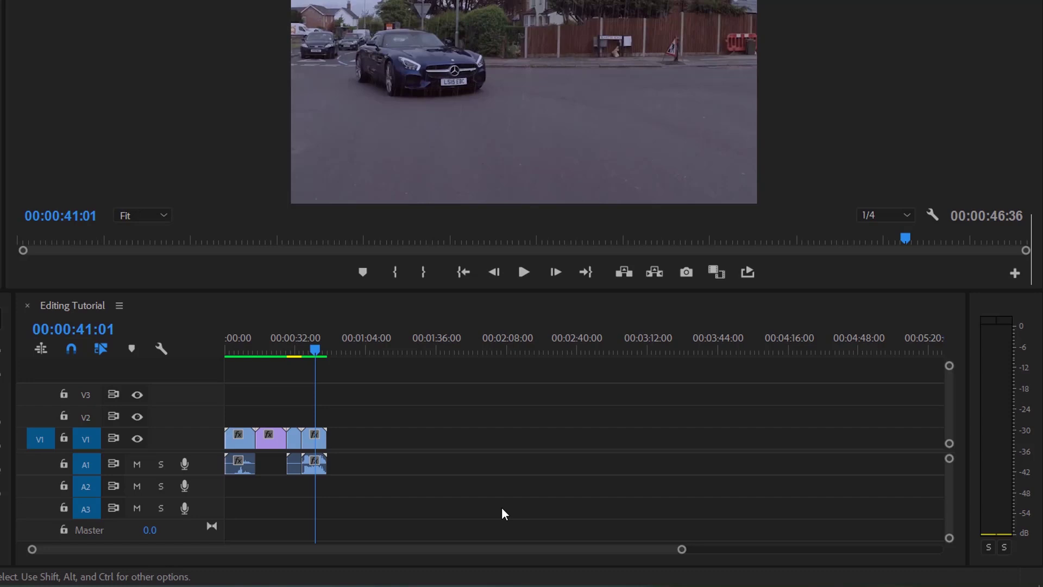
{"action": "left_click_drag", "start_coordinate": [683, 550], "coordinate": [525, 566]}
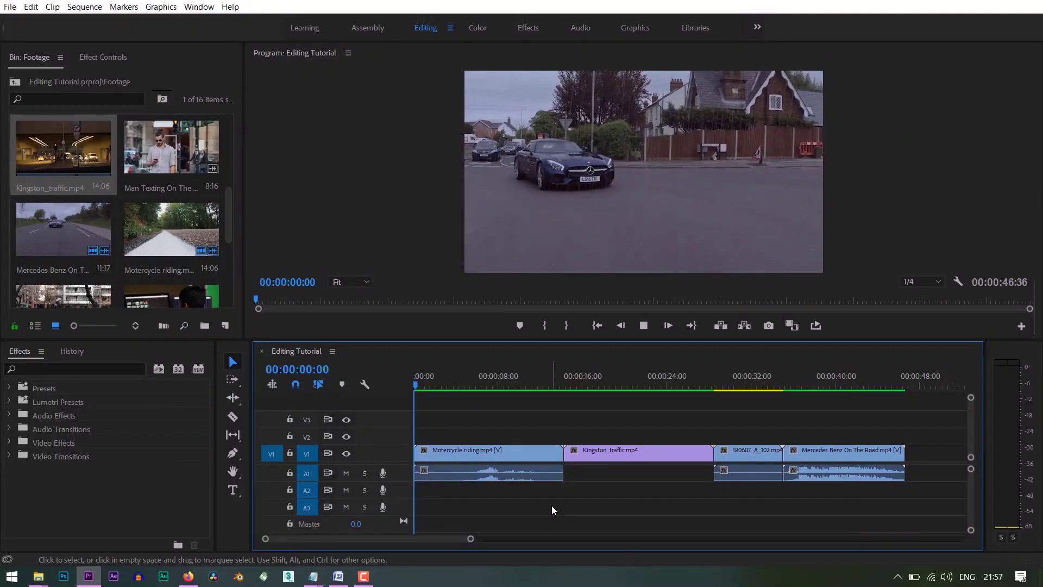
Step: Play the sequence from its beginning and pause it partway through the Motercycle riding.mp4 clip
{"action": "key", "text": "space"}
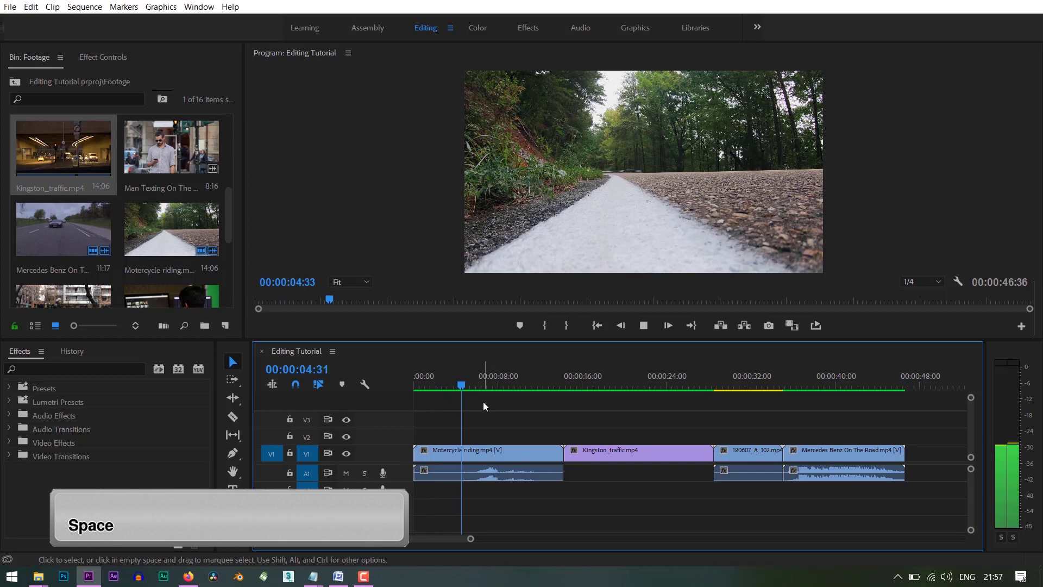
{"action": "key", "text": "space"}
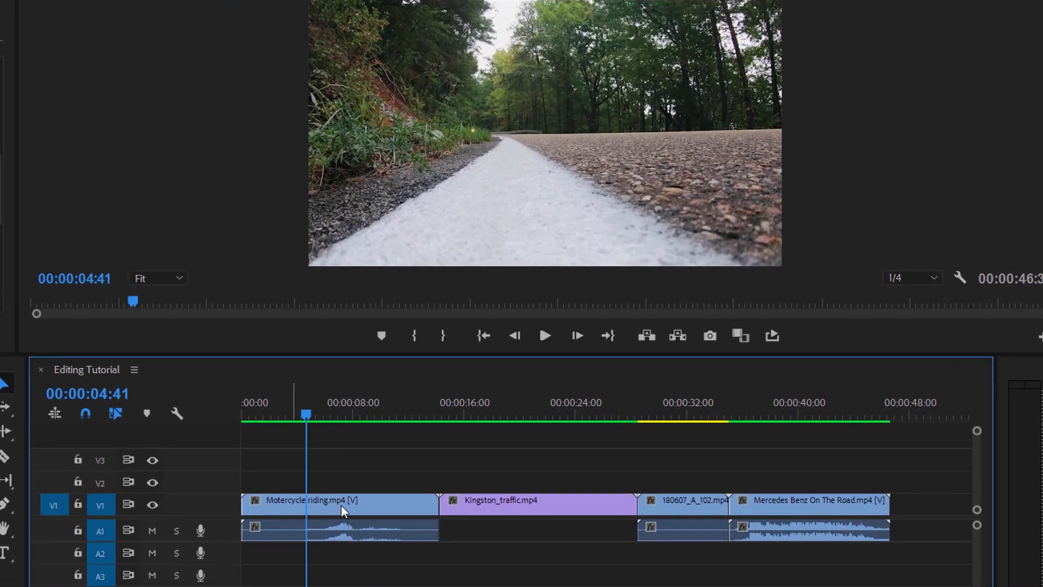
Step: Play the sequence forward from its start, increasing the playback speed several times
{"action": "key", "text": "l"}
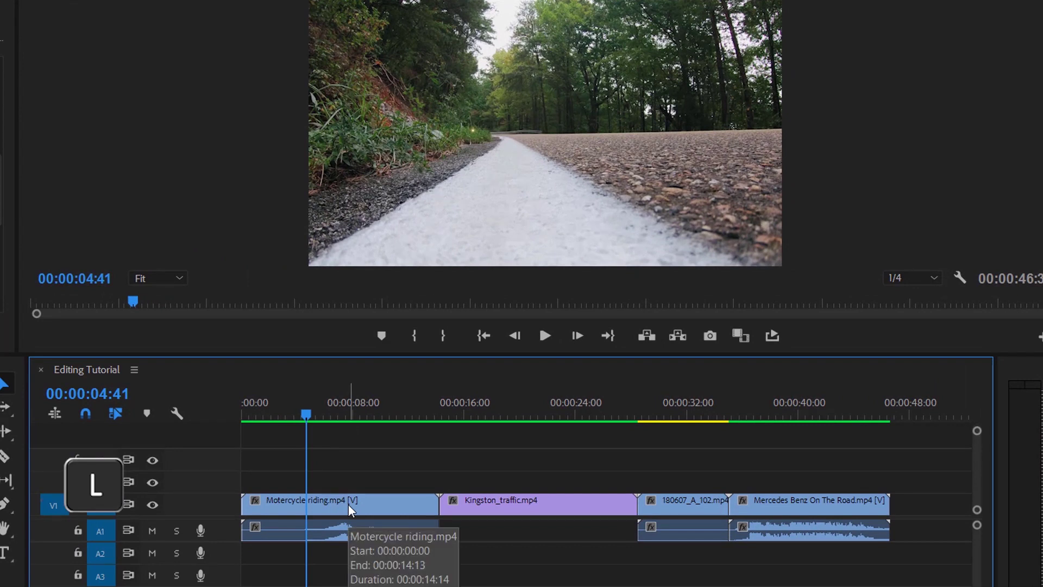
{"action": "left_click_drag", "start_coordinate": [306, 414], "coordinate": [235, 419]}
{"action": "key", "text": "l"}
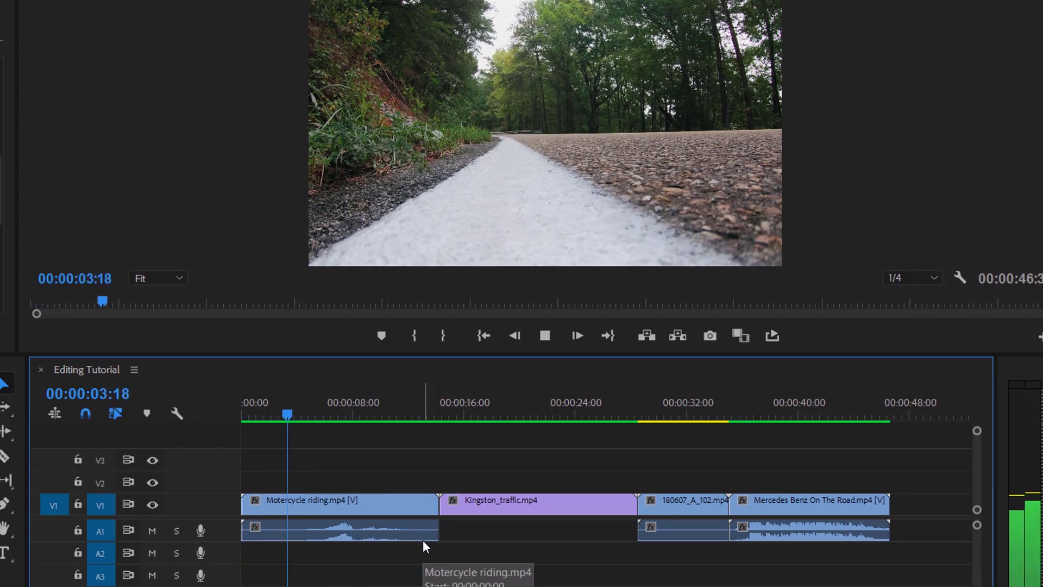
{"action": "key", "text": "l"}
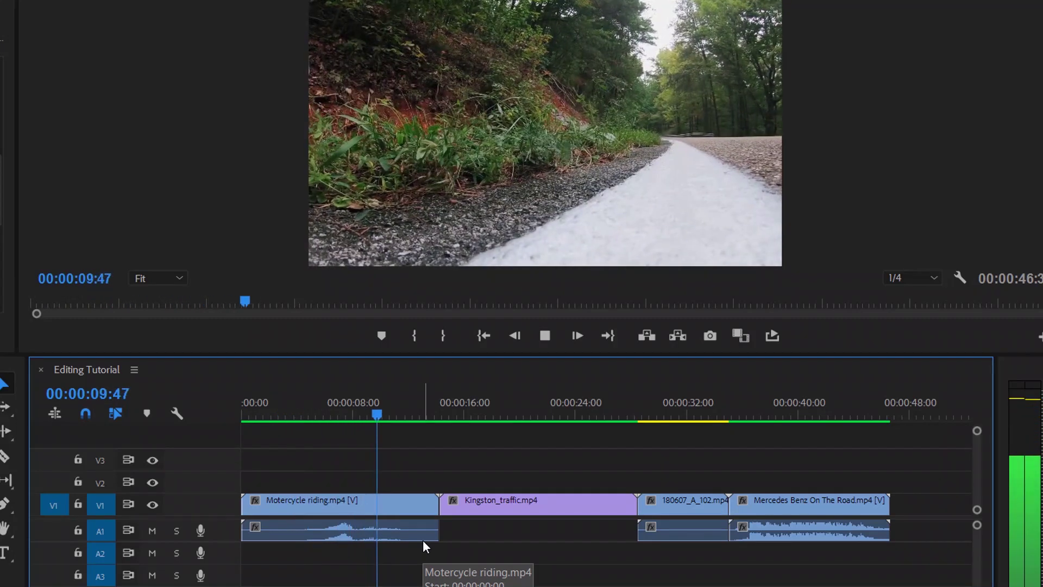
{"action": "key", "text": "l"}
{"action": "key", "text": "l"}
{"action": "key", "text": "l"}
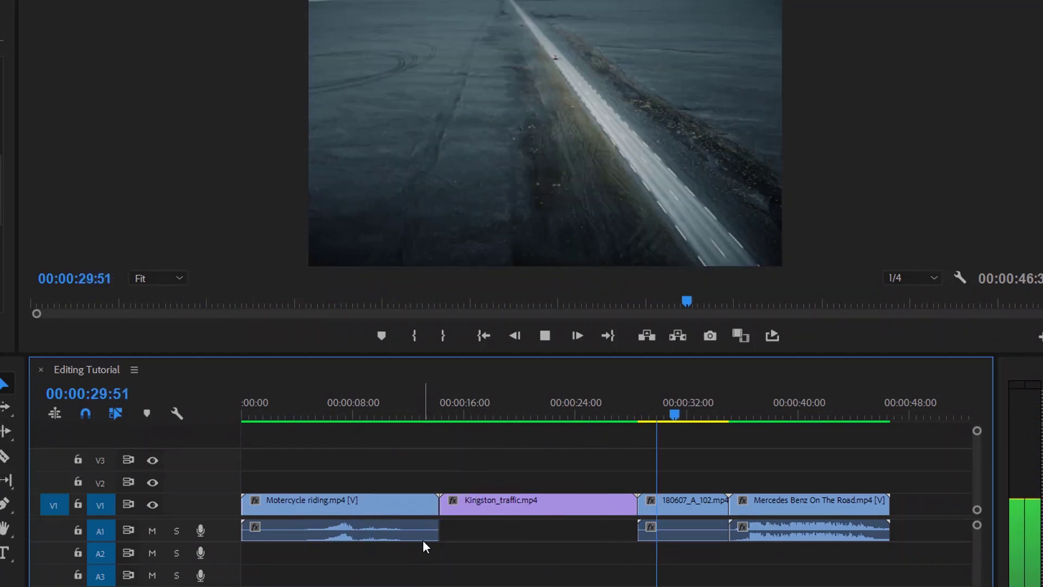
Step: Return the playhead to the sequence start, play forward again and stop within the Kingston_traffic.mp4 clip
{"action": "left_click", "coordinate": [710, 414]}
{"action": "key", "text": "Home"}
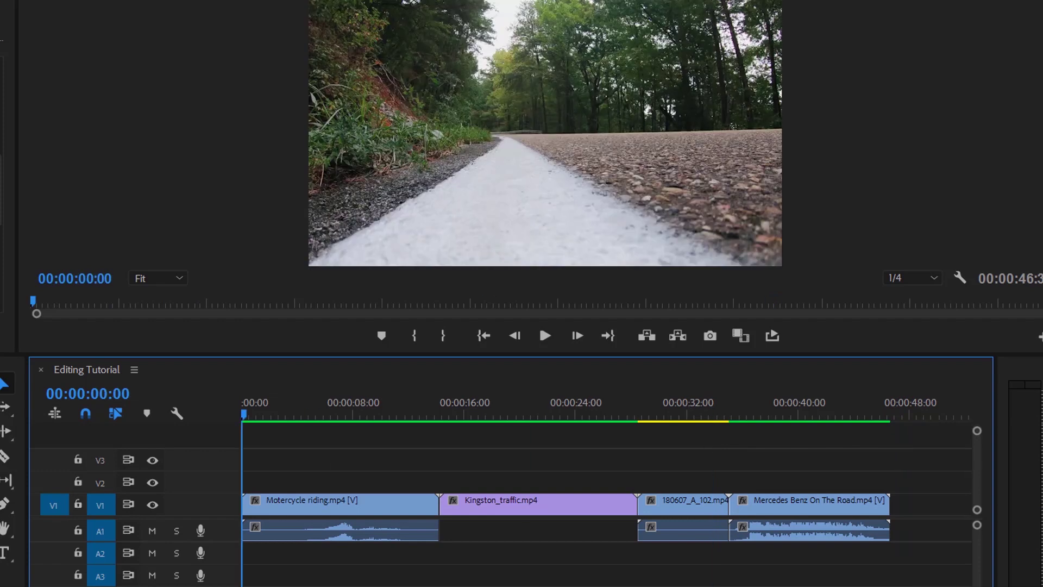
{"action": "key", "text": "k"}
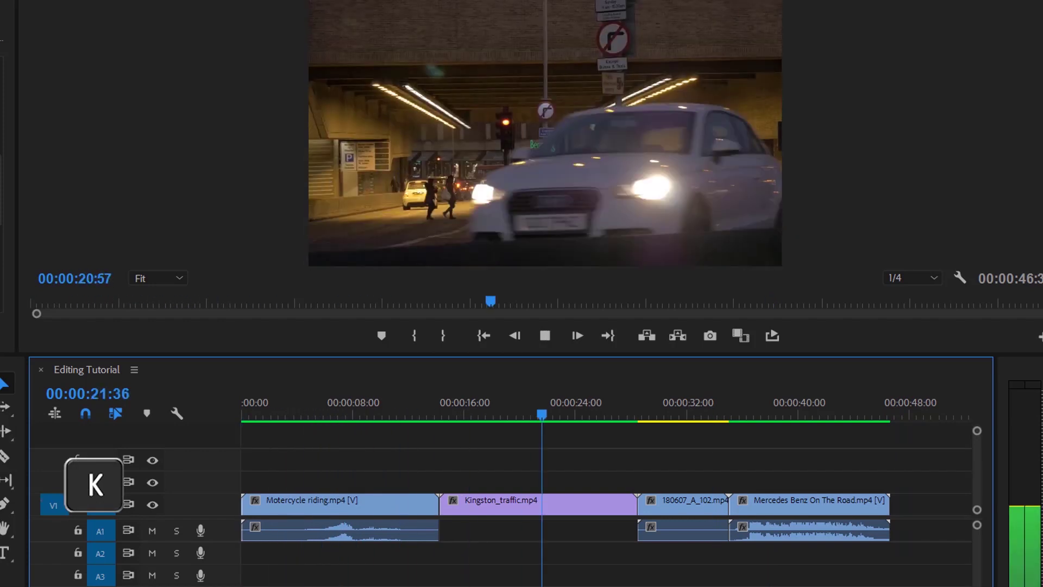
Step: Play the sequence in reverse from its end
{"action": "key", "text": "End"}
{"action": "key", "text": "j"}
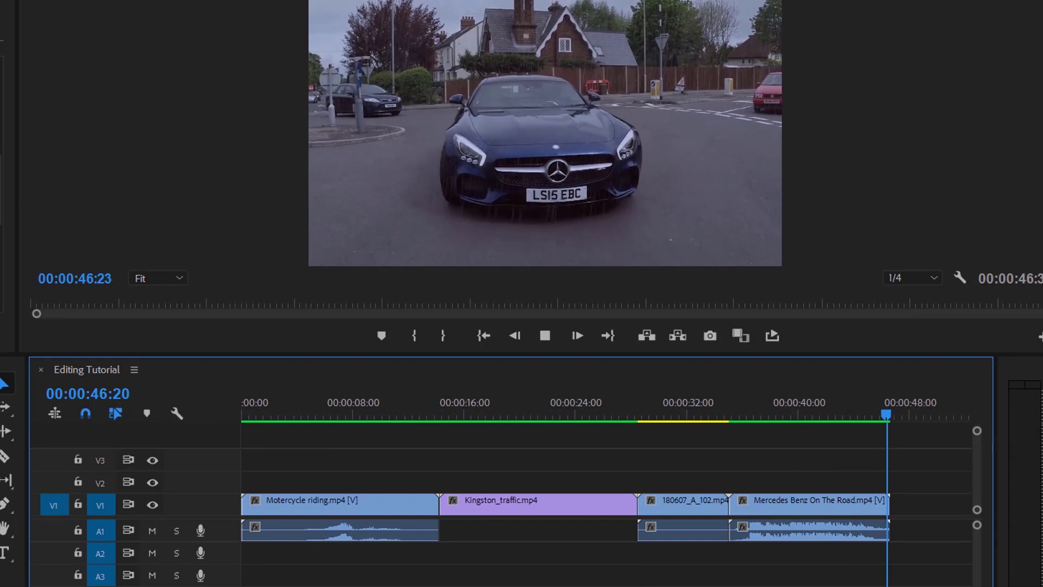
Step: Increase the reverse playback speed of the sequence
{"action": "key", "text": "j"}
{"action": "key", "text": "j"}
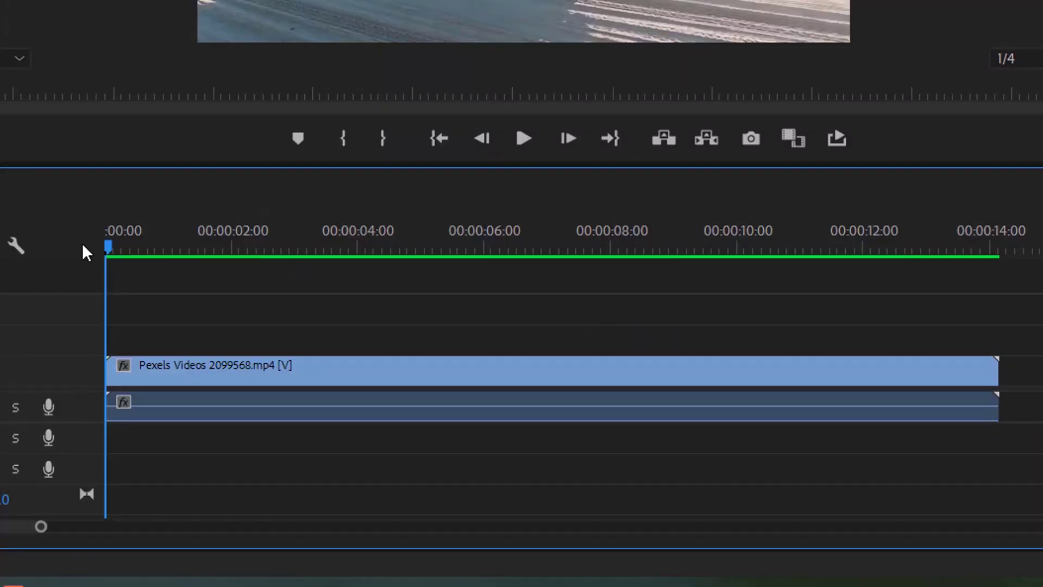
Step: Split the Pexels Videos 2099568.mp4 clip with ten cuts spread along its length, moving the playhead from its start to near its end
{"action": "left_click_drag", "start_coordinate": [112, 246], "coordinate": [972, 201]}
{"action": "key", "text": "shift+z"}
{"action": "key", "text": "shift+z"}
{"action": "key", "text": "shift+z"}
{"action": "key", "text": "shift+z"}
{"action": "key", "text": "shift+z"}
{"action": "key", "text": "shift+z"}
{"action": "key", "text": "shift+z"}
{"action": "key", "text": "shift+z"}
{"action": "key", "text": "shift+z"}
{"action": "key", "text": "shift+z"}
Step: Undo all ten cuts in the Pexels Videos 2099568.mp4 clip
{"action": "key", "text": "ctrl+z"}
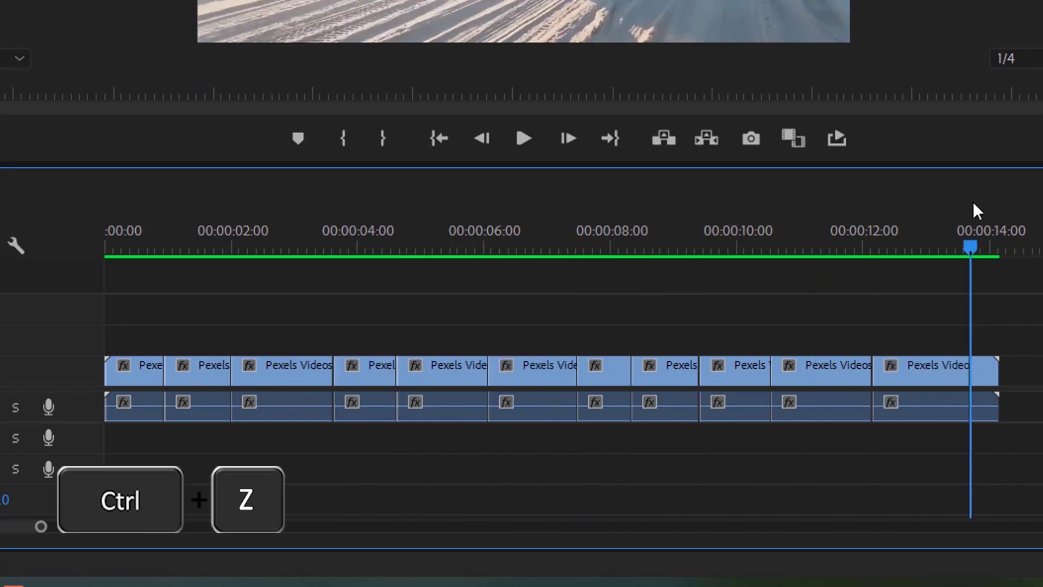
{"action": "key", "text": "ctrl+z"}
{"action": "key", "text": "ctrl+z"}
{"action": "key", "text": "ctrl+z"}
{"action": "key", "text": "ctrl+z"}
{"action": "key", "text": "ctrl+z"}
{"action": "key", "text": "ctrl+z"}
{"action": "key", "text": "ctrl+z"}
{"action": "key", "text": "ctrl+z"}
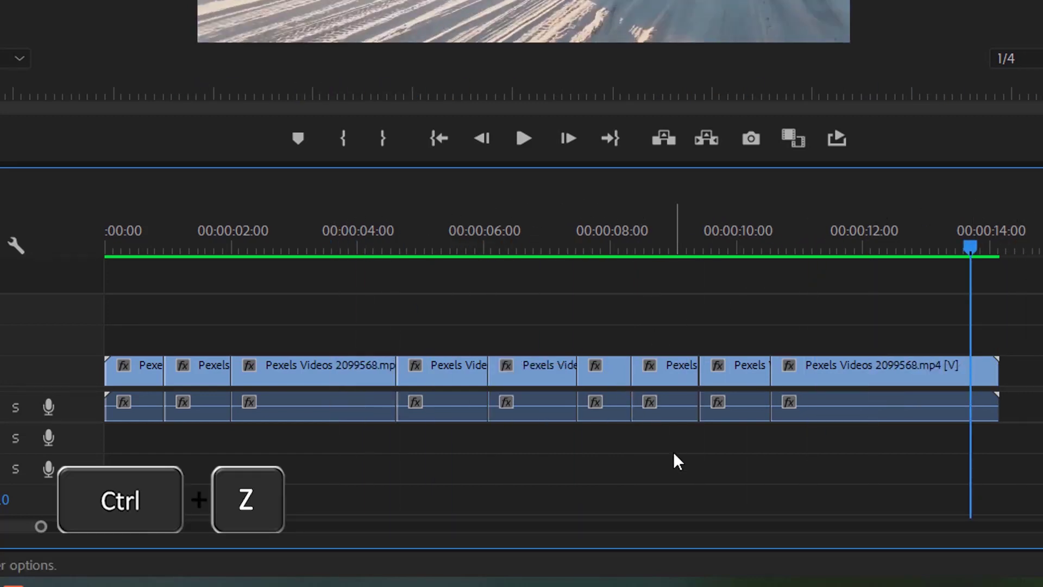
{"action": "key", "text": "ctrl+z"}
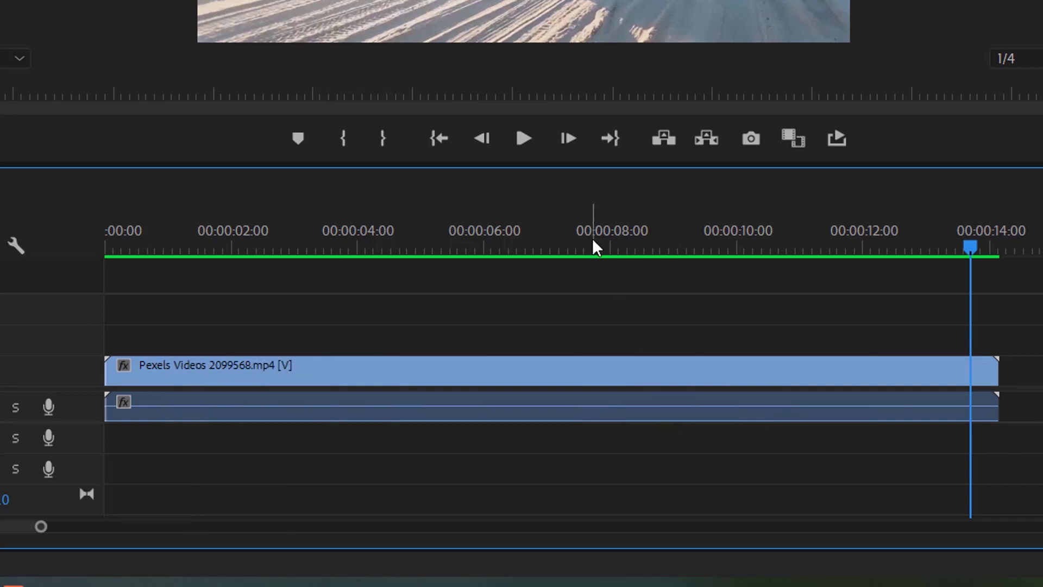
Step: Ripple trim the end of the Pexels Videos 2099568.mp4 clip back to about 10 seconds
{"action": "left_click", "coordinate": [508, 249]}
{"action": "left_click_drag", "start_coordinate": [532, 255], "coordinate": [778, 256]}
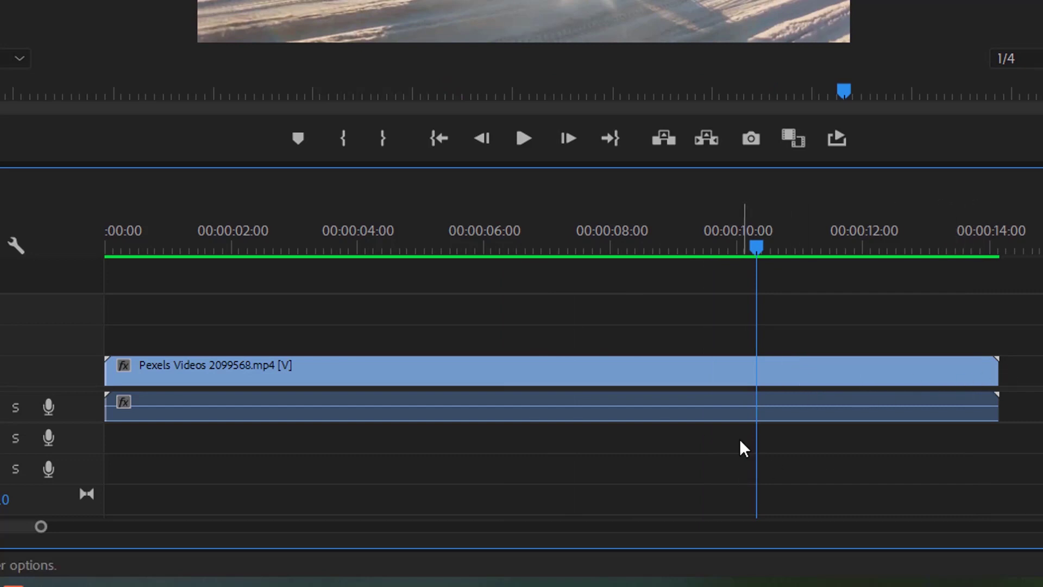
{"action": "left_click", "coordinate": [761, 249]}
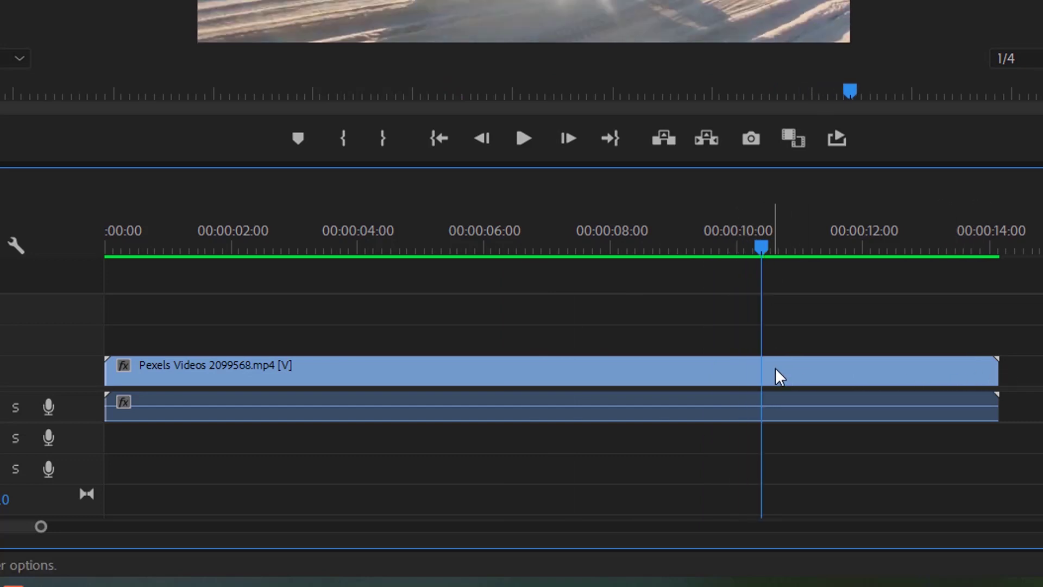
{"action": "key", "text": "w"}
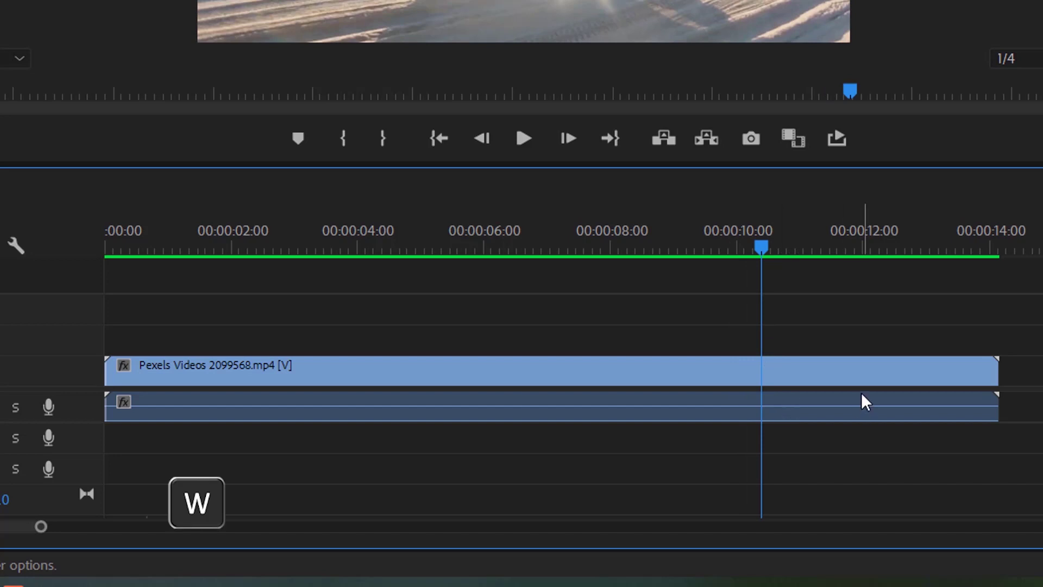
{"action": "key", "text": "ctrl+z"}
{"action": "left_click_drag", "start_coordinate": [760, 258], "coordinate": [750, 236]}
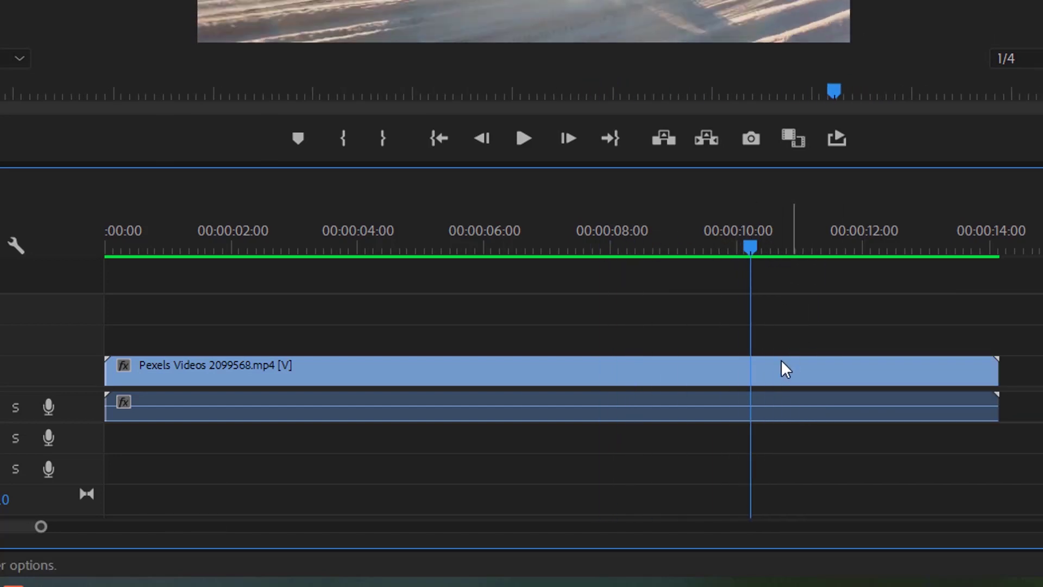
{"action": "key", "text": "w"}
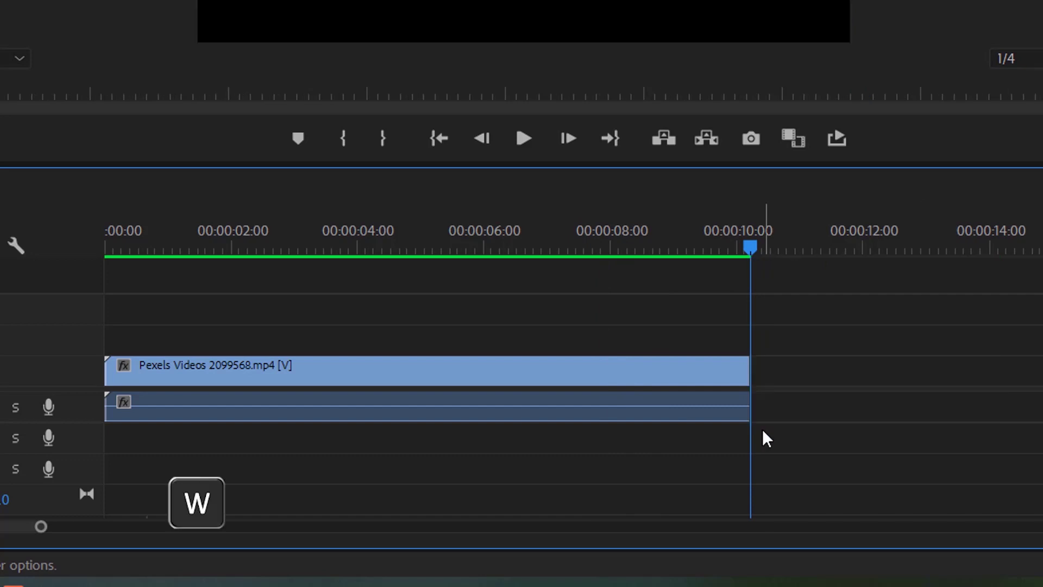
Step: Ripple trim the start of the Pexels Videos 2099568.mp4 clip, removing everything before the playhead at about 4.4 seconds
{"action": "left_click_drag", "start_coordinate": [747, 247], "coordinate": [384, 252]}
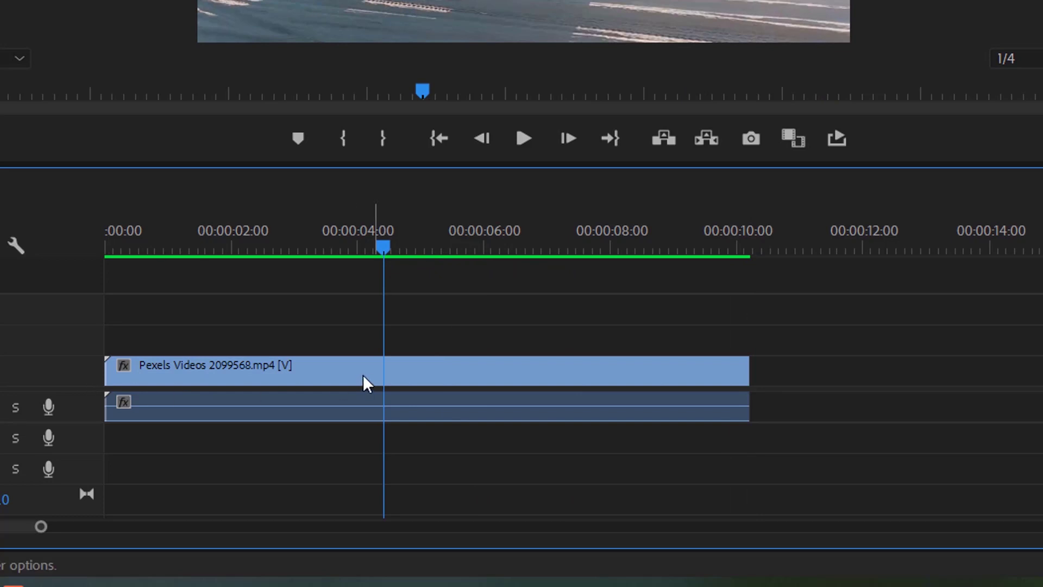
{"action": "key", "text": "q"}
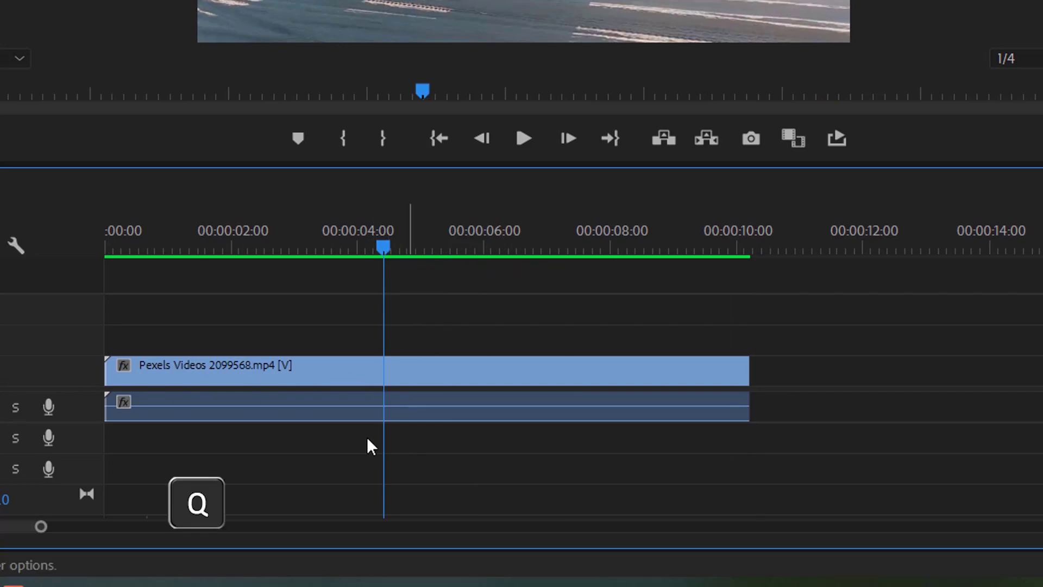
{"action": "key", "text": "q"}
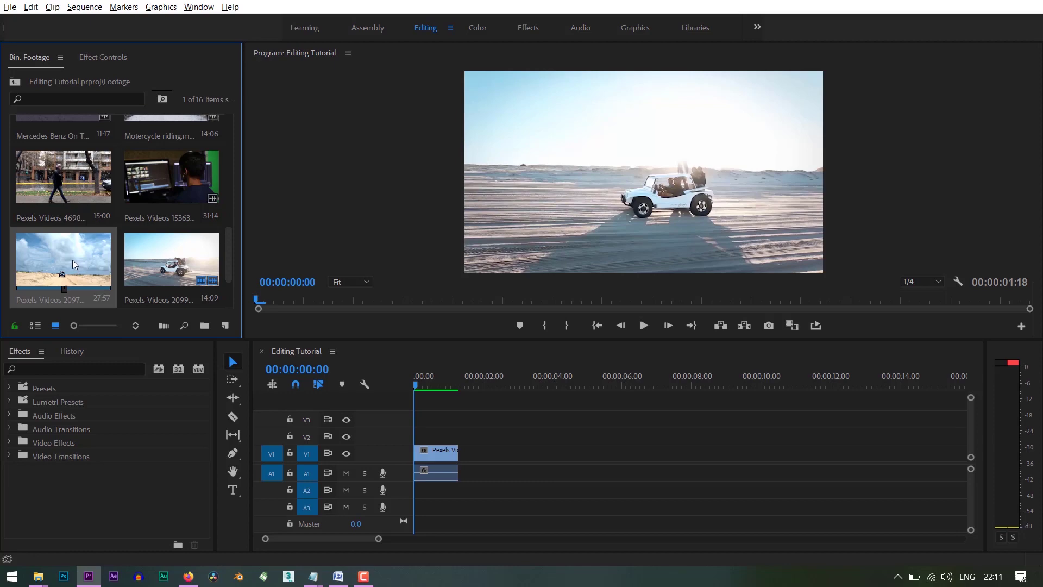
Step: Insert the Pexels Videos 2097419.mp4 clip at the start of the sequence and fit the whole sequence in the timeline
{"action": "key", "text": "comma"}
{"action": "key", "text": "backslash"}
Step: Ripple trim the end of Pexels Videos 2097419.mp4 at about 15.5 seconds and its start at 00:00:05:47, and undo both trims
{"action": "left_click_drag", "start_coordinate": [883, 384], "coordinate": [480, 416]}
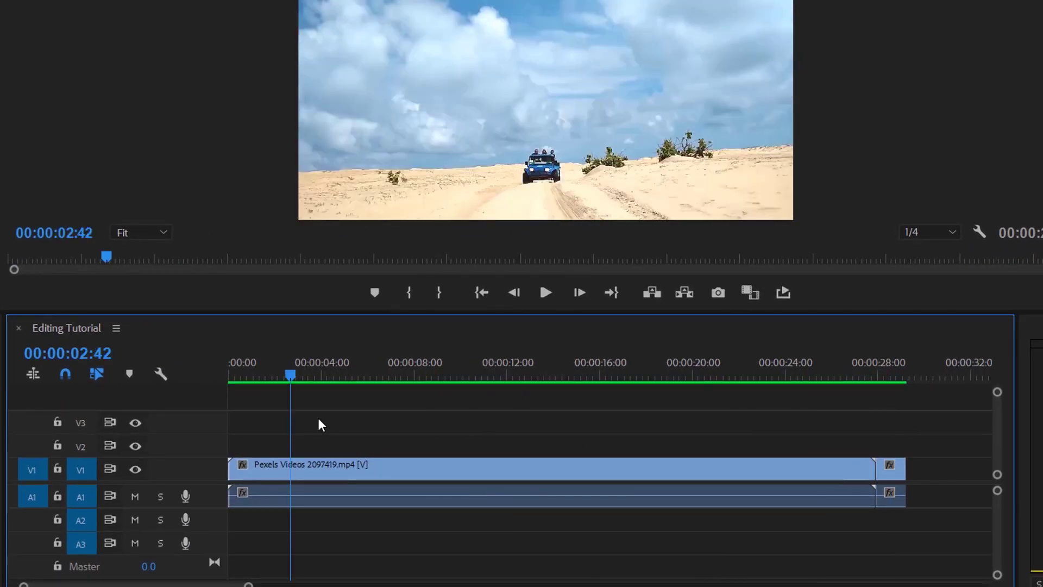
{"action": "left_click_drag", "start_coordinate": [320, 424], "coordinate": [597, 474]}
{"action": "key", "text": "w"}
{"action": "left_click_drag", "start_coordinate": [554, 363], "coordinate": [364, 368]}
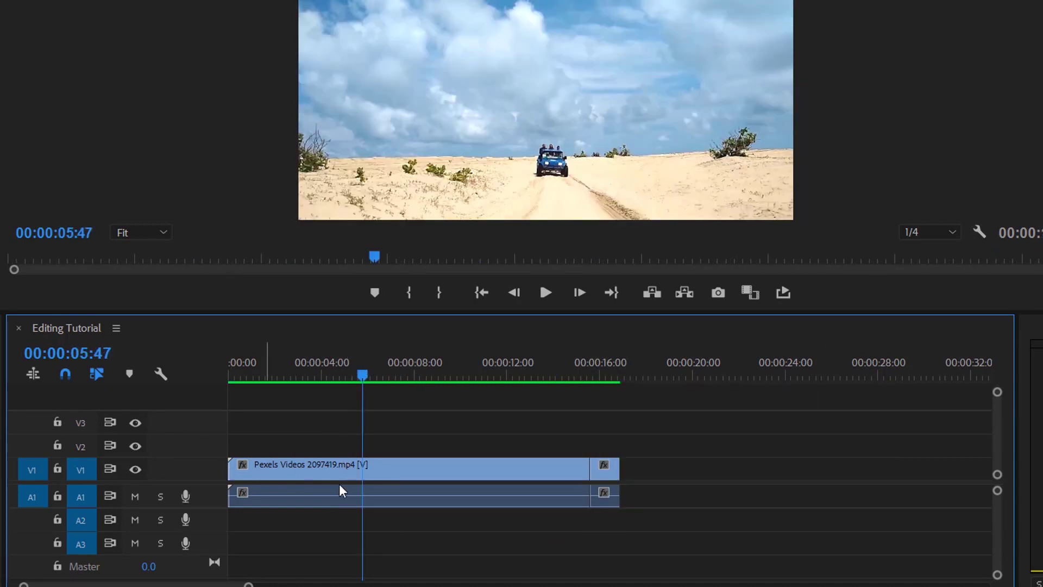
{"action": "key", "text": "q"}
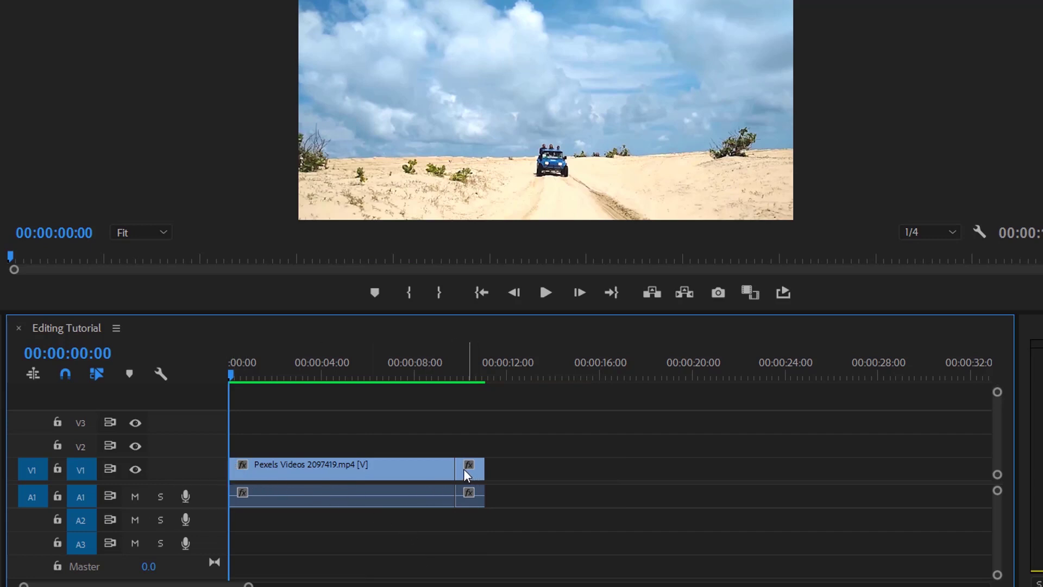
{"action": "key", "text": "ctrl+z"}
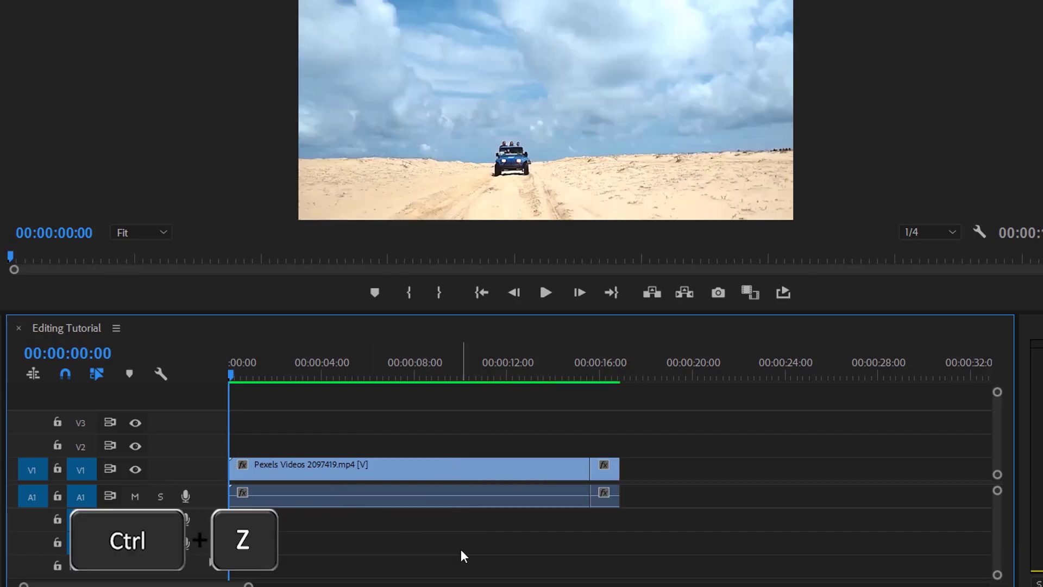
Step: Trim the end of Pexels Videos 2097419.mp4 to 00:00:16:34 and its start to 00:00:06:21 without rippling, leaving gaps around the clip
{"action": "left_click_drag", "start_coordinate": [461, 370], "coordinate": [614, 380]}
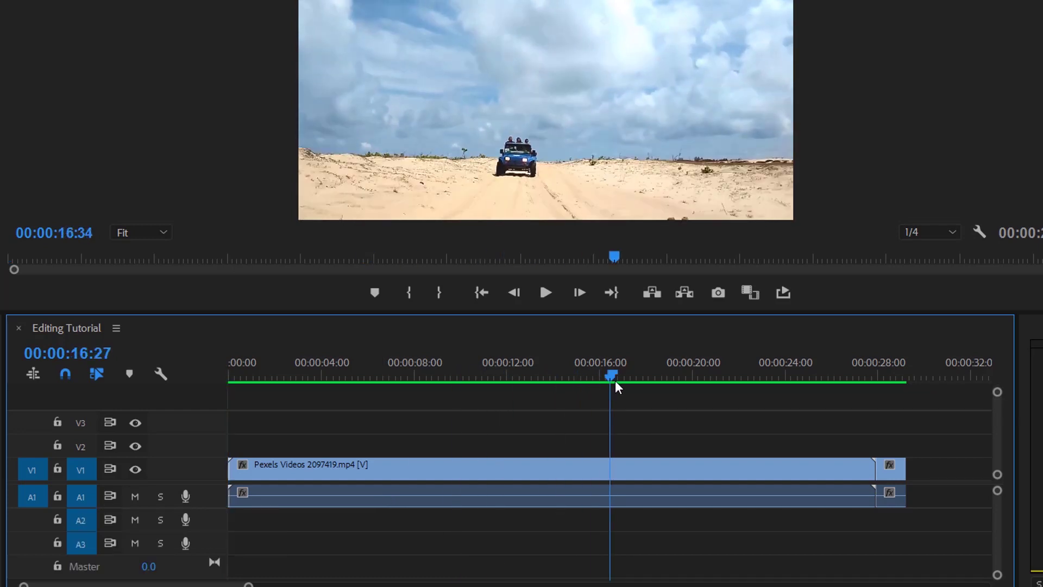
{"action": "key", "text": "ctrl+alt+w"}
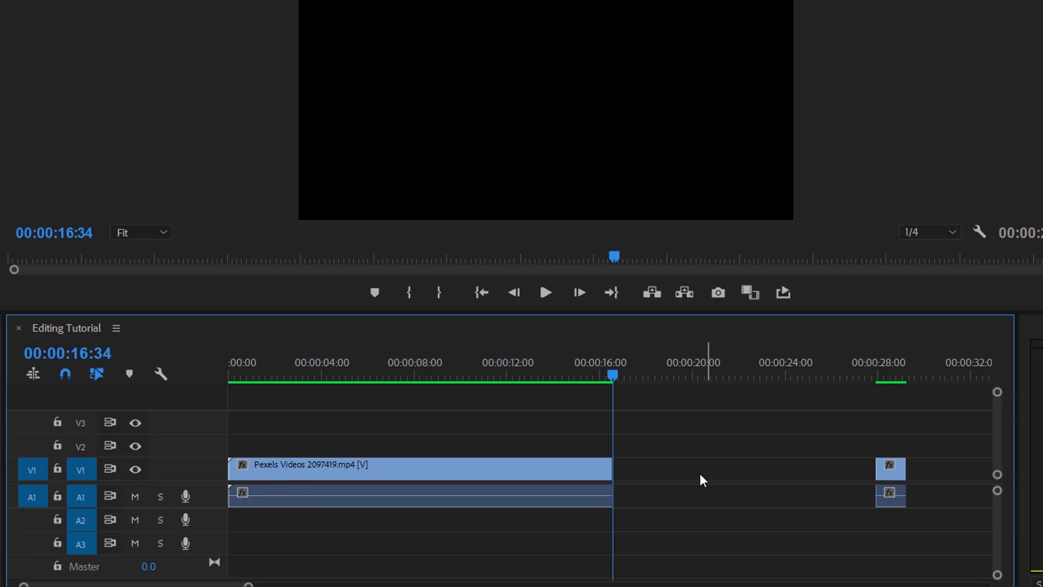
{"action": "left_click_drag", "start_coordinate": [391, 377], "coordinate": [376, 383]}
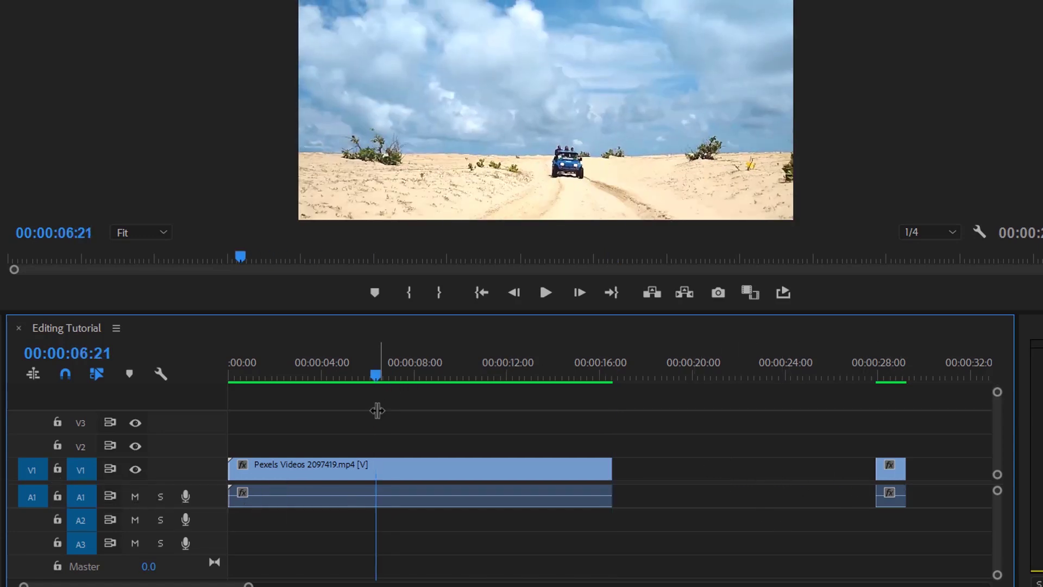
{"action": "key", "text": "ctrl+alt+q"}
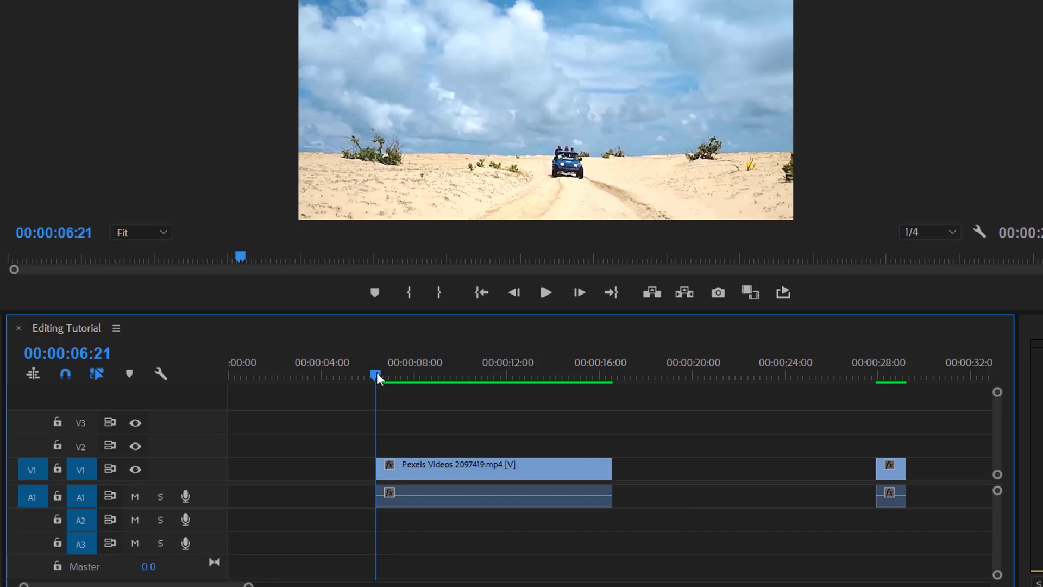
Step: Ripple delete the gap before the Pexels Videos 2097419.mp4 clip and the gap between it and the following clip
{"action": "left_click_drag", "start_coordinate": [376, 373], "coordinate": [290, 376]}
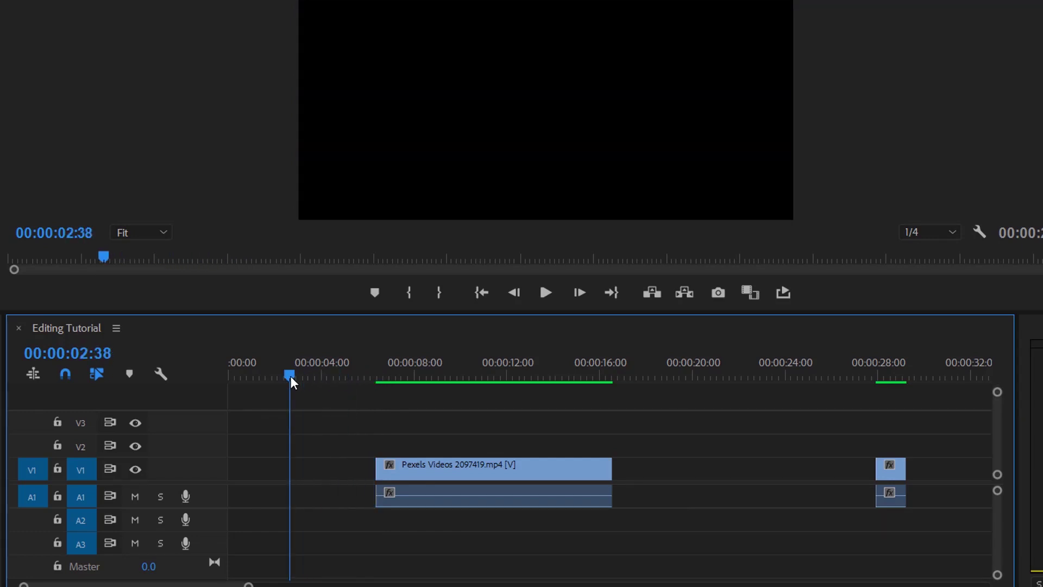
{"action": "key", "text": "d"}
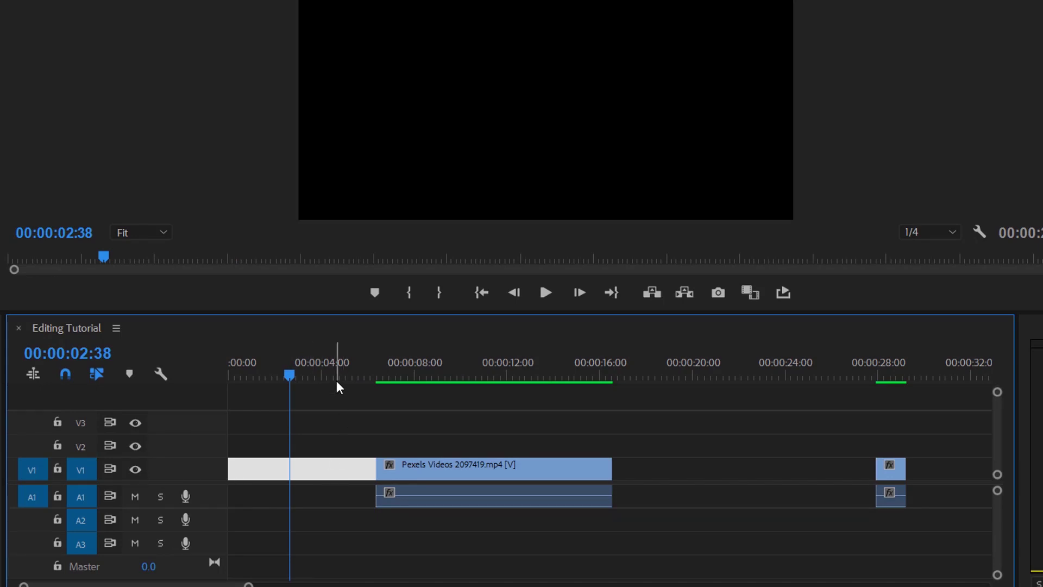
{"action": "key", "text": "shift+x"}
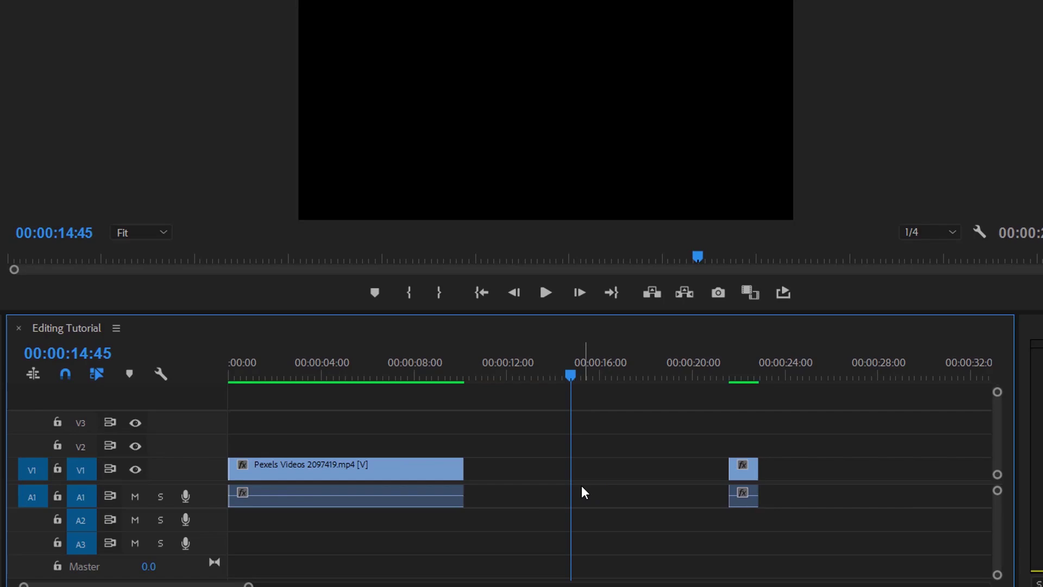
{"action": "key", "text": "d"}
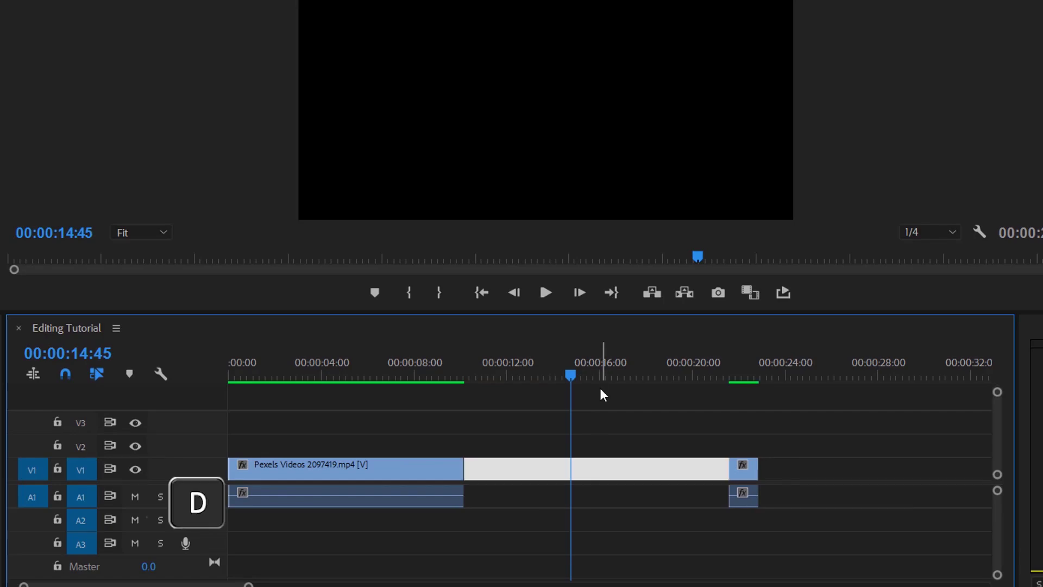
{"action": "key", "text": "shift+x"}
{"action": "left_click", "coordinate": [297, 375]}
{"action": "left_click_drag", "start_coordinate": [282, 374], "coordinate": [475, 399]}
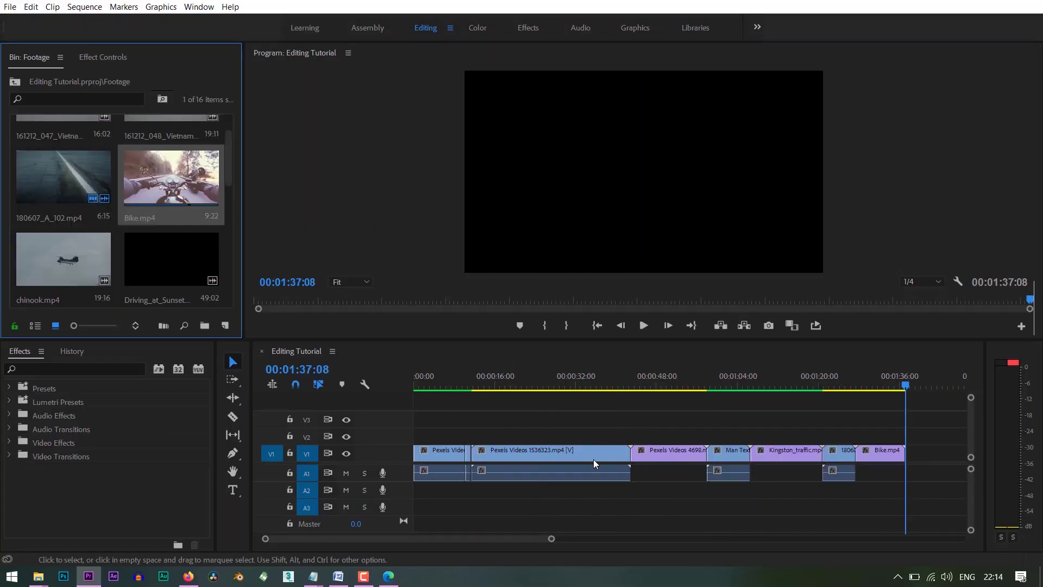
Step: Ripple trim the Pexels Videos 1536323.mp4 clip and the adjoining Pexels Videos 4698 clip shorter, and split the 180607_A_102.mp4 clip
{"action": "left_click", "coordinate": [518, 376]}
{"action": "left_click", "coordinate": [569, 376]}
{"action": "key", "text": "backslash"}
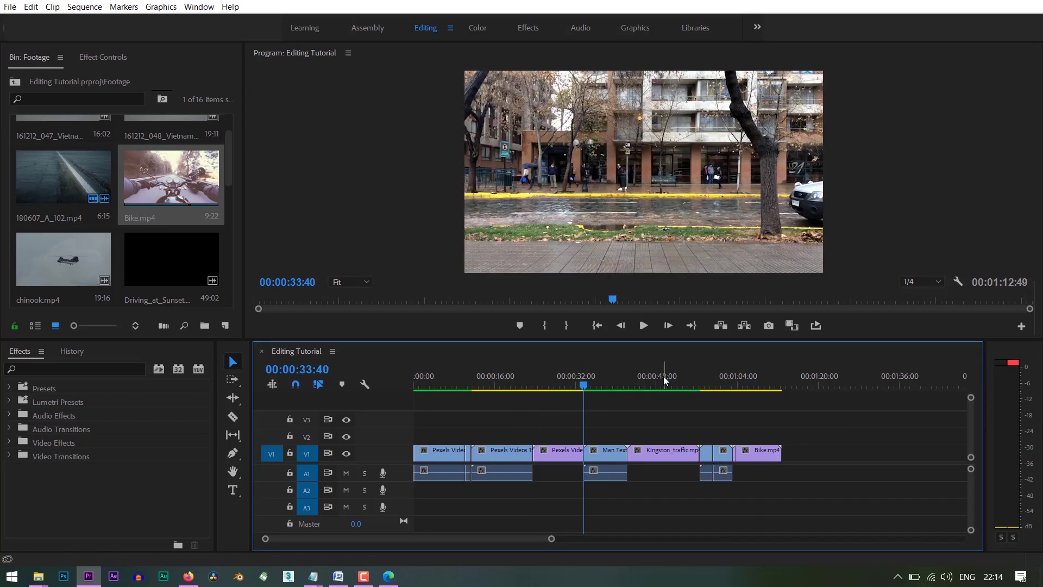
Step: Trim the Kingston_traffic.mp4 clip's end to about 47 seconds and the Pexels Videos 1536323.mp4 clip's start to 00:00:18:23, leaving gaps
{"action": "left_click", "coordinate": [654, 375]}
{"action": "key", "text": "ctrl+alt+w"}
{"action": "left_click", "coordinate": [507, 376]}
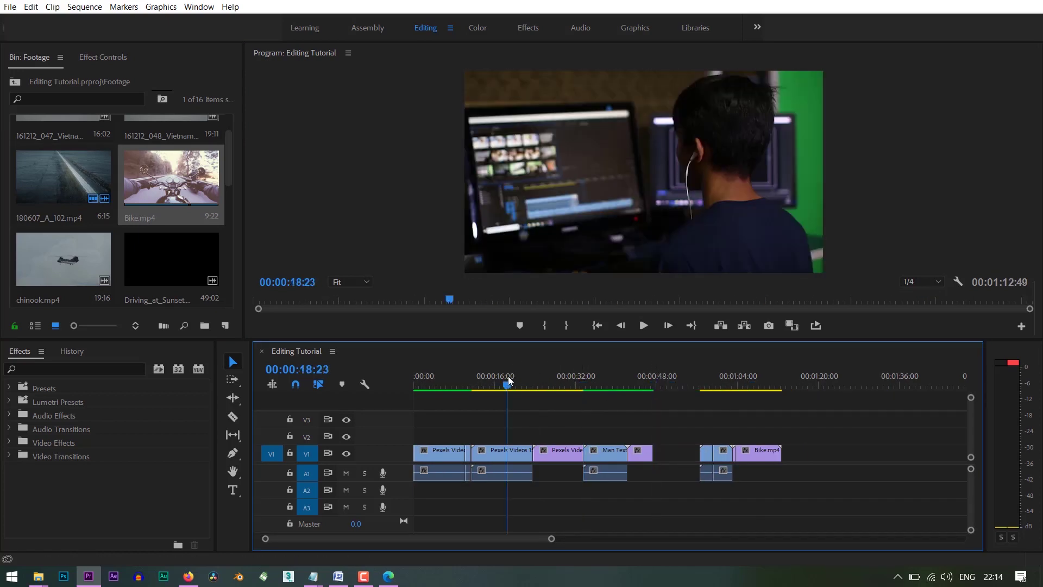
{"action": "key", "text": "ctrl+alt+q"}
Step: Select the Pexels Videos 4698 clip under the playhead at 00:00:28:59, ripple delete it, and undo the deletion
{"action": "left_click_drag", "start_coordinate": [512, 385], "coordinate": [560, 386]}
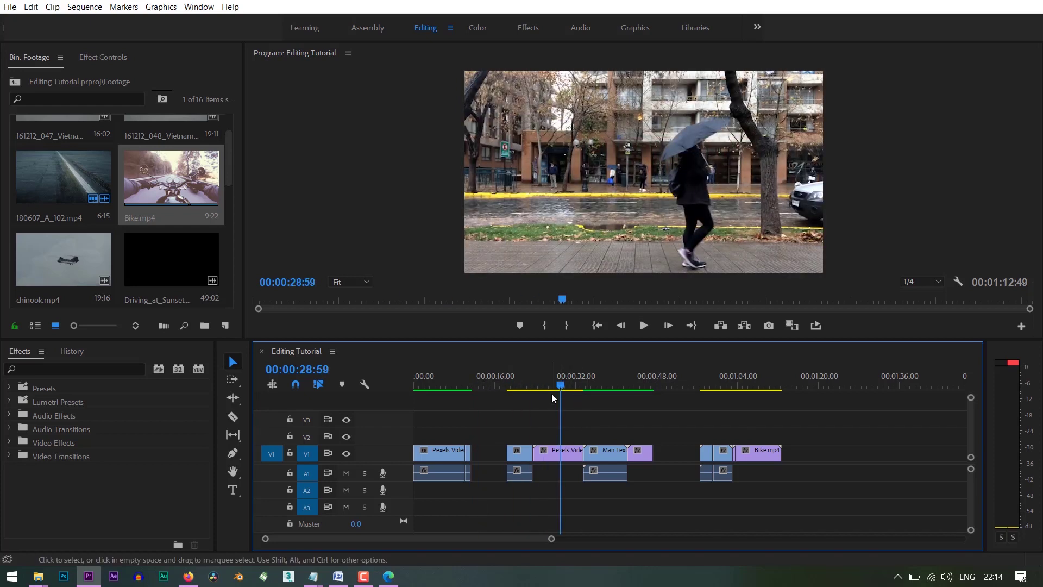
{"action": "key", "text": "d"}
{"action": "key", "text": "shift+Delete"}
{"action": "key", "text": "ctrl+z"}
{"action": "key", "text": "ctrl+z"}
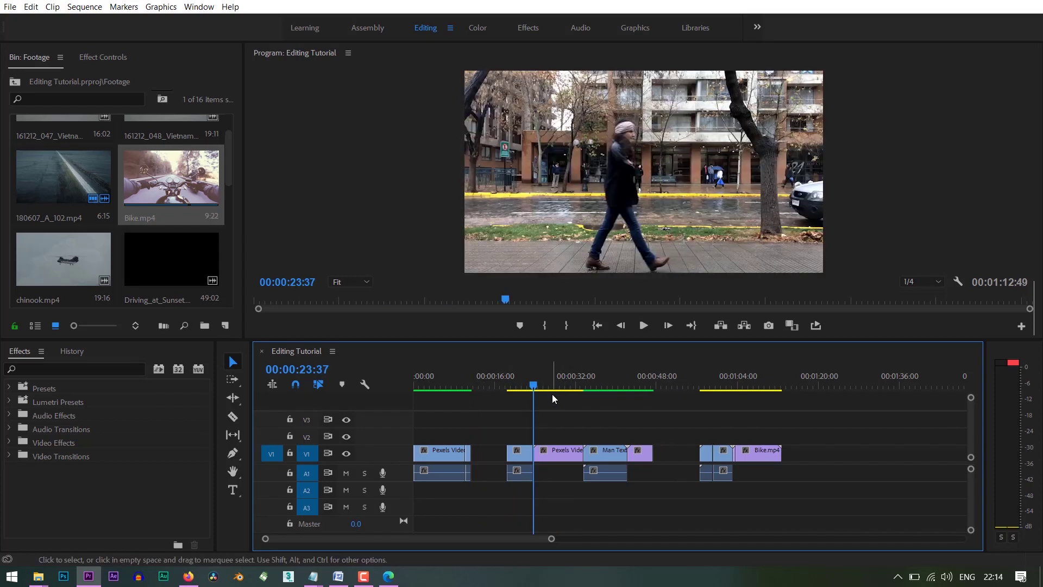